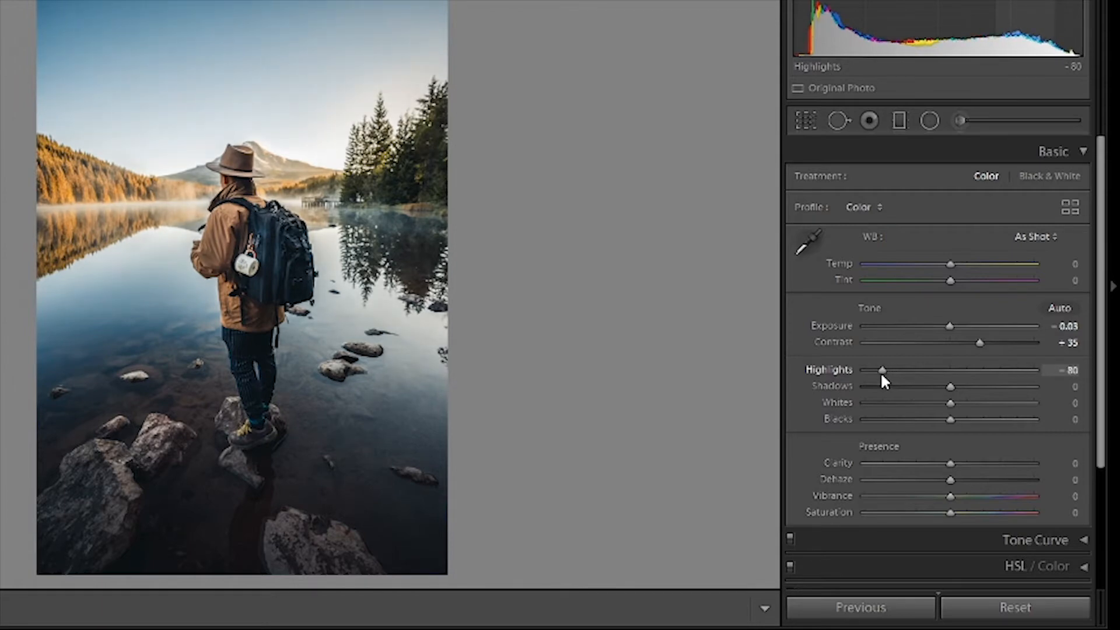
Set Shadows to +51, Whites to +32 and Blacks to +30, and adjust the presence settings from Clarity down to Saturation.
{"action": "left_click_drag", "start_coordinate": [950, 389], "coordinate": [972, 423]}
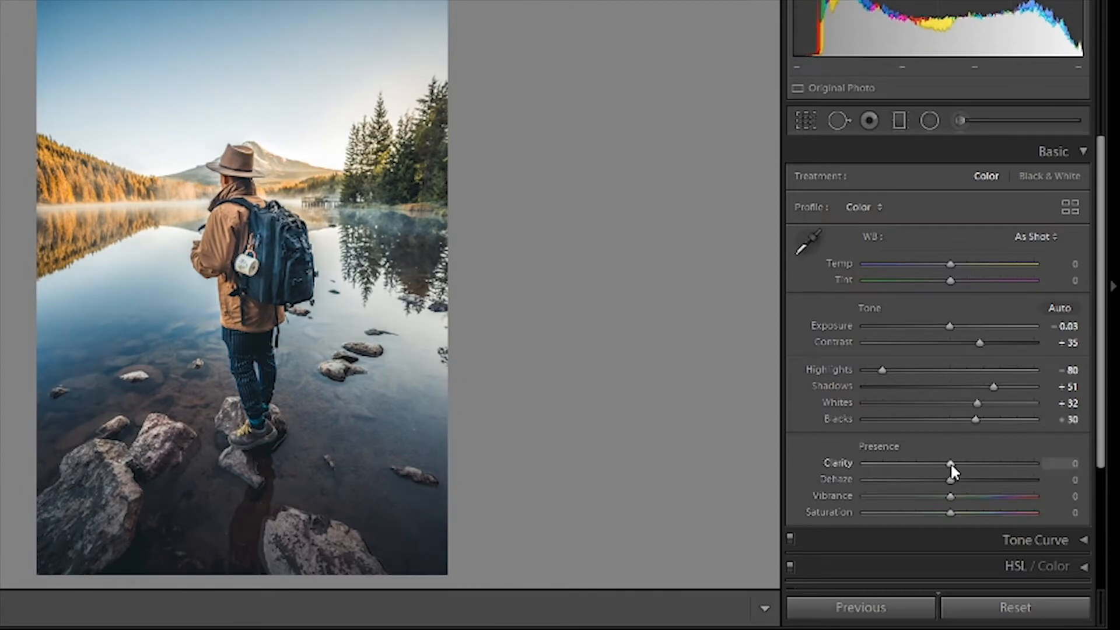
{"action": "left_click_drag", "start_coordinate": [951, 464], "coordinate": [943, 512]}
Add shadow, midtone and highlight points to the RGB tone curve, lift the black point and slightly lower the shadow point.
{"action": "left_click", "coordinate": [1093, 223]}
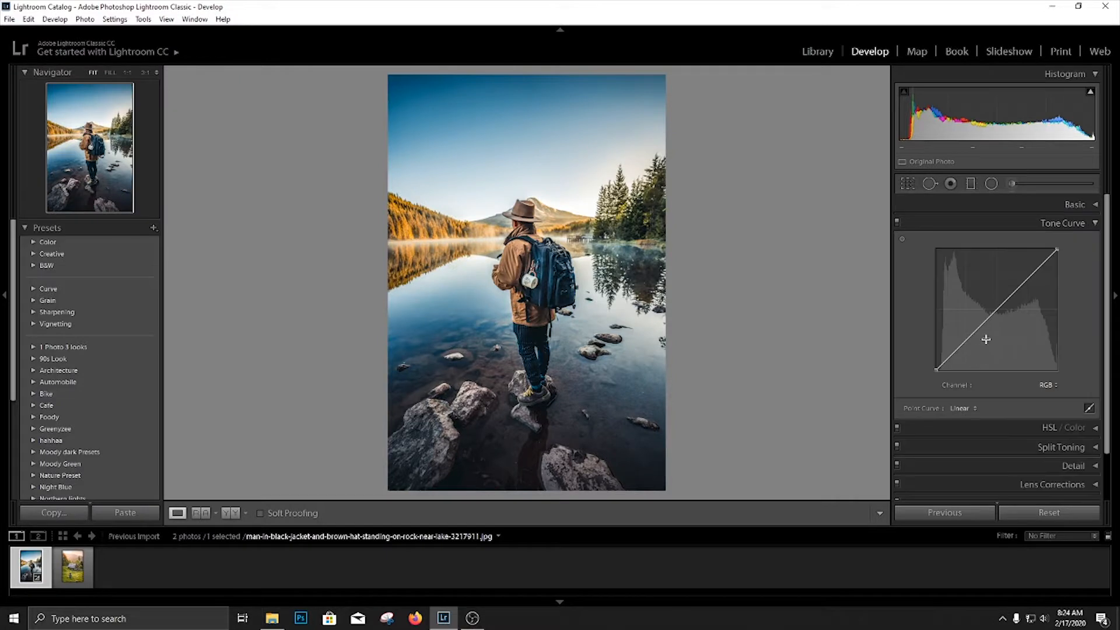
{"action": "left_click", "coordinate": [997, 310]}
{"action": "left_click", "coordinate": [1026, 280]}
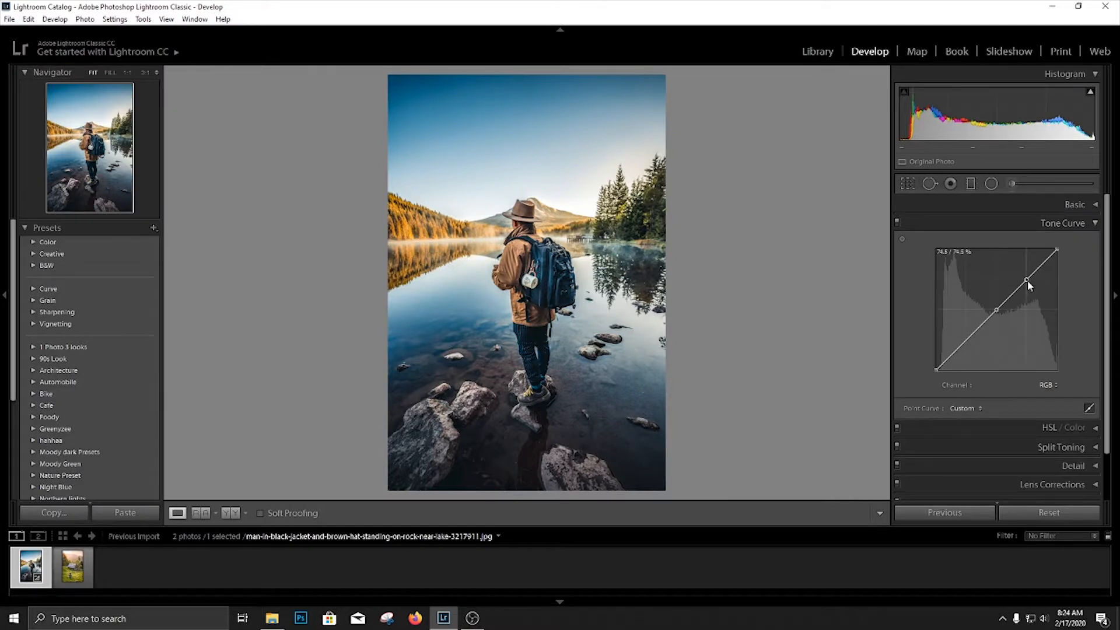
{"action": "left_click", "coordinate": [965, 339]}
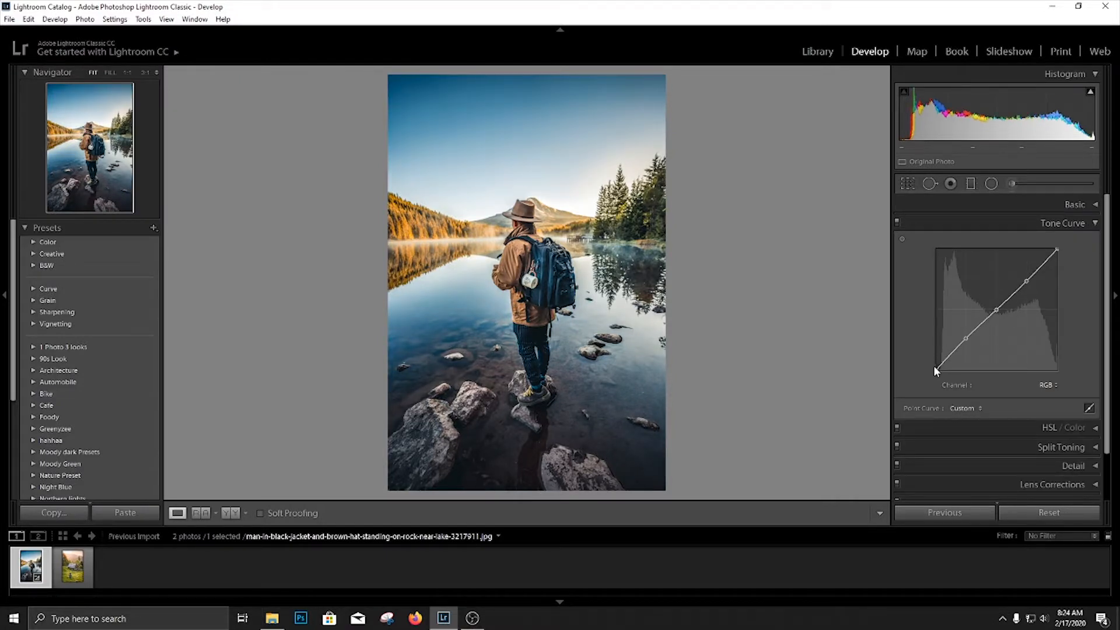
{"action": "left_click_drag", "start_coordinate": [936, 370], "coordinate": [966, 342]}
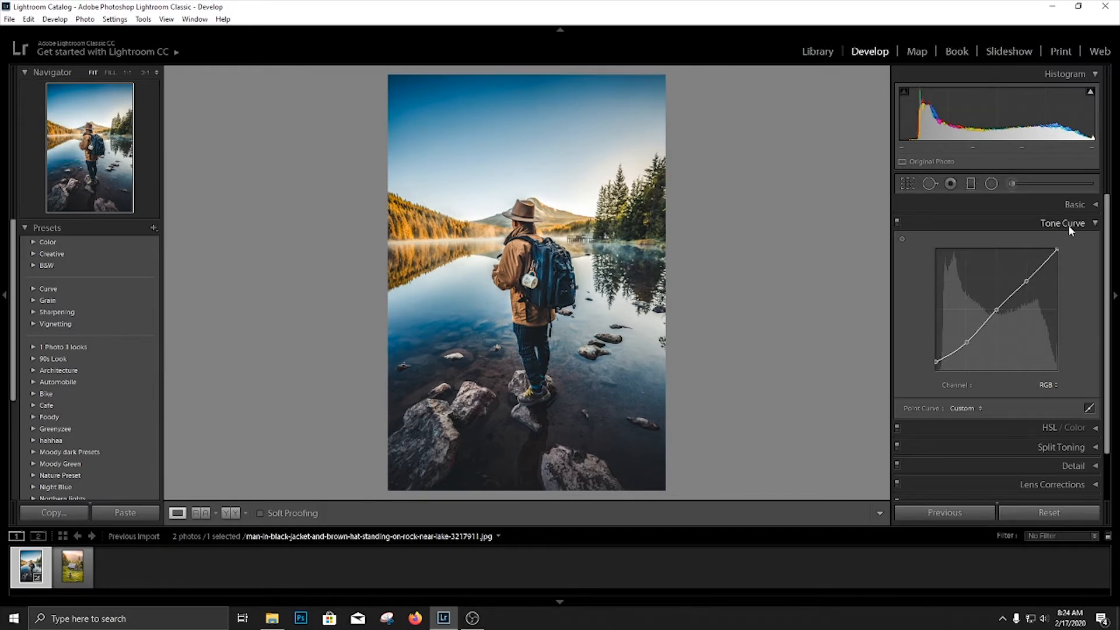
{"action": "left_click", "coordinate": [1095, 224]}
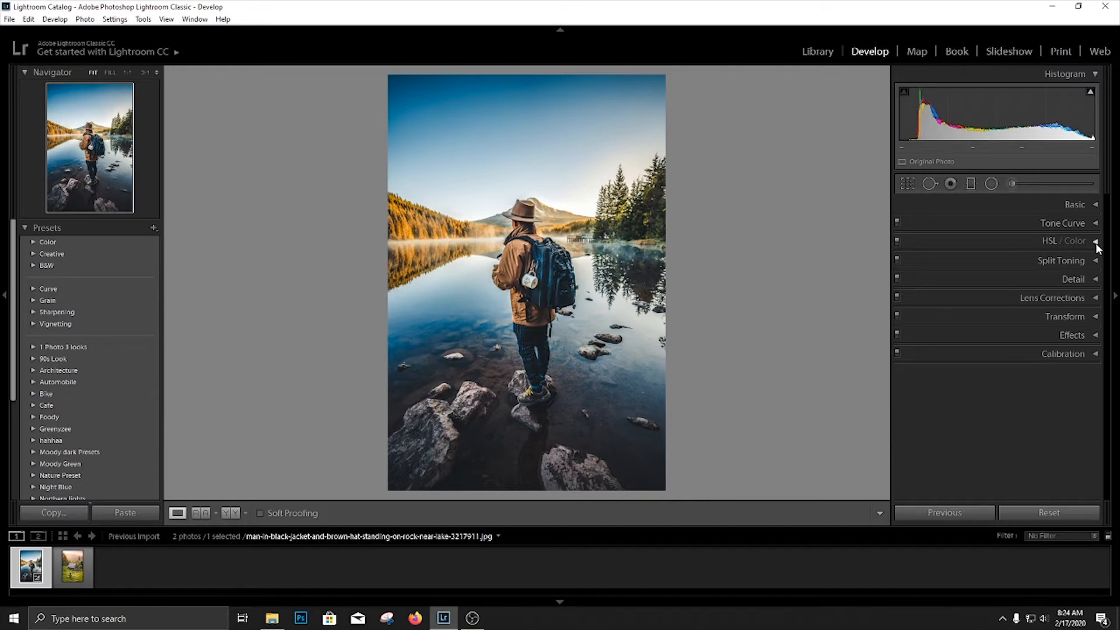
Shift the HSL hues to Yellow +100, Green +100, Aqua -100 and Blue -22, leaving Orange at 0.
{"action": "left_click", "coordinate": [1095, 241]}
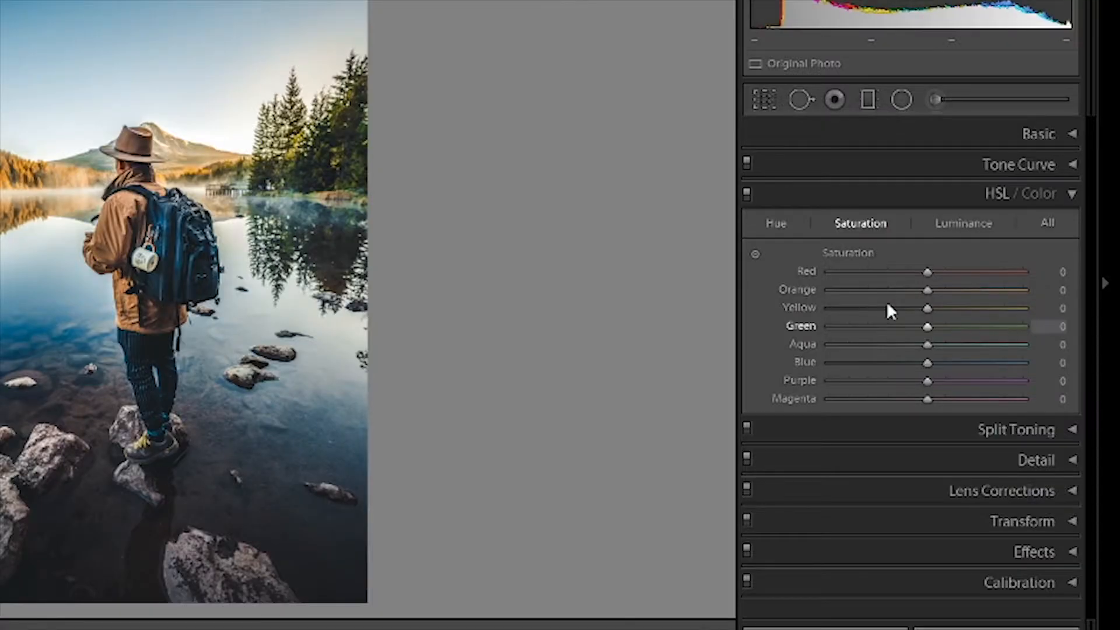
{"action": "left_click", "coordinate": [914, 260]}
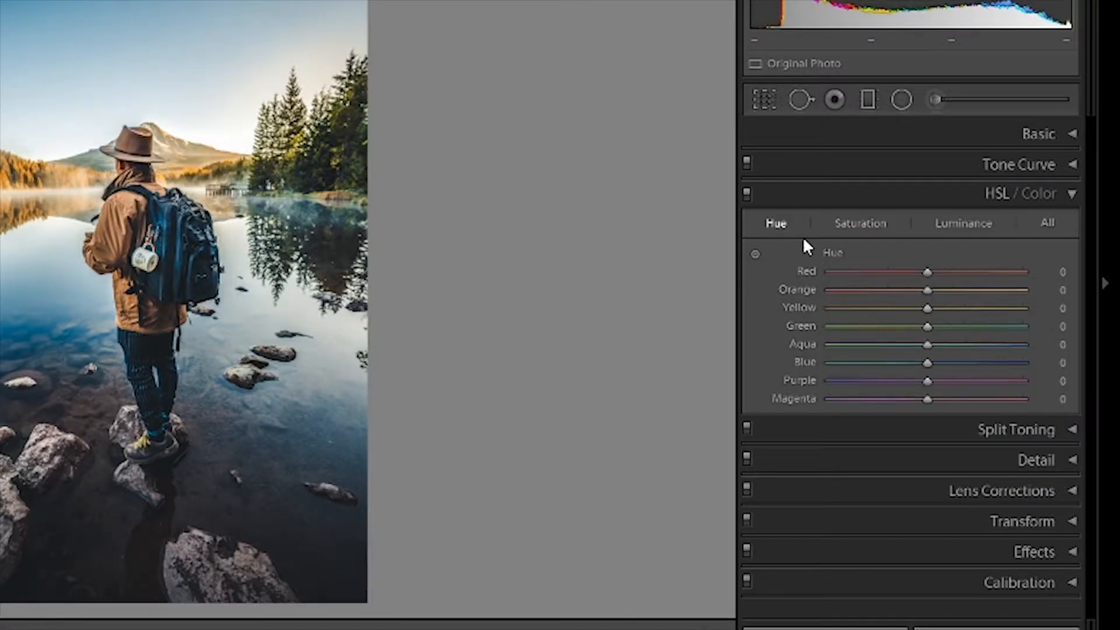
{"action": "left_click_drag", "start_coordinate": [928, 290], "coordinate": [1027, 308]}
{"action": "double_click", "coordinate": [920, 289]}
{"action": "left_click_drag", "start_coordinate": [929, 326], "coordinate": [1089, 325]}
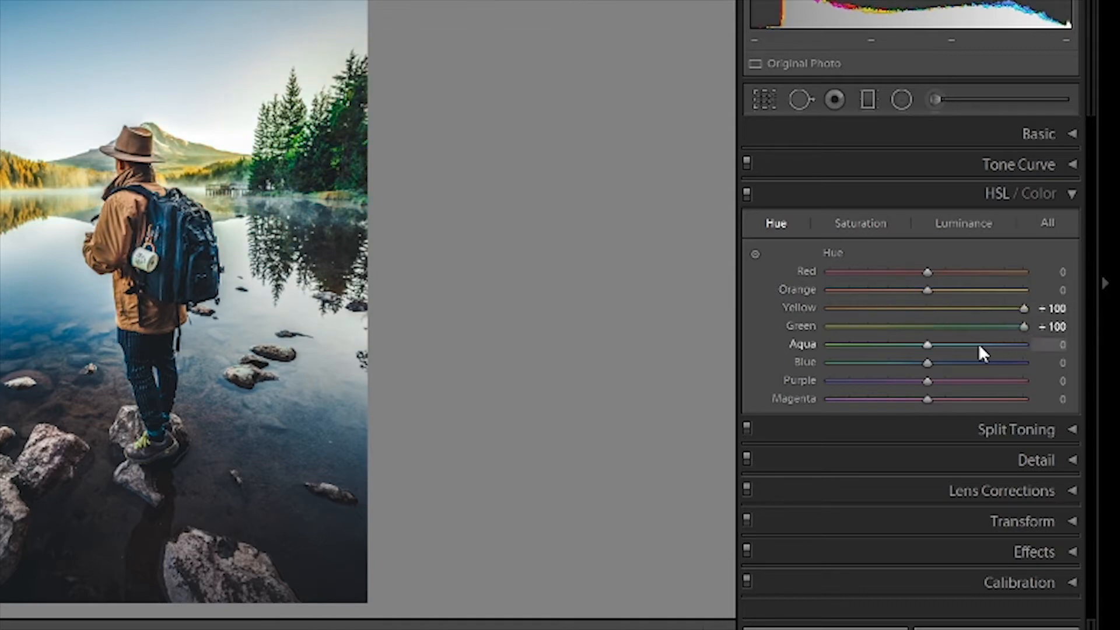
{"action": "left_click_drag", "start_coordinate": [911, 344], "coordinate": [825, 346]}
{"action": "mouse_move", "coordinate": [922, 362]}
{"action": "left_mouse_down"}
{"action": "mouse_move", "coordinate": [951, 365]}
{"action": "mouse_move", "coordinate": [888, 362]}
{"action": "mouse_move", "coordinate": [907, 362]}
{"action": "left_mouse_up"}
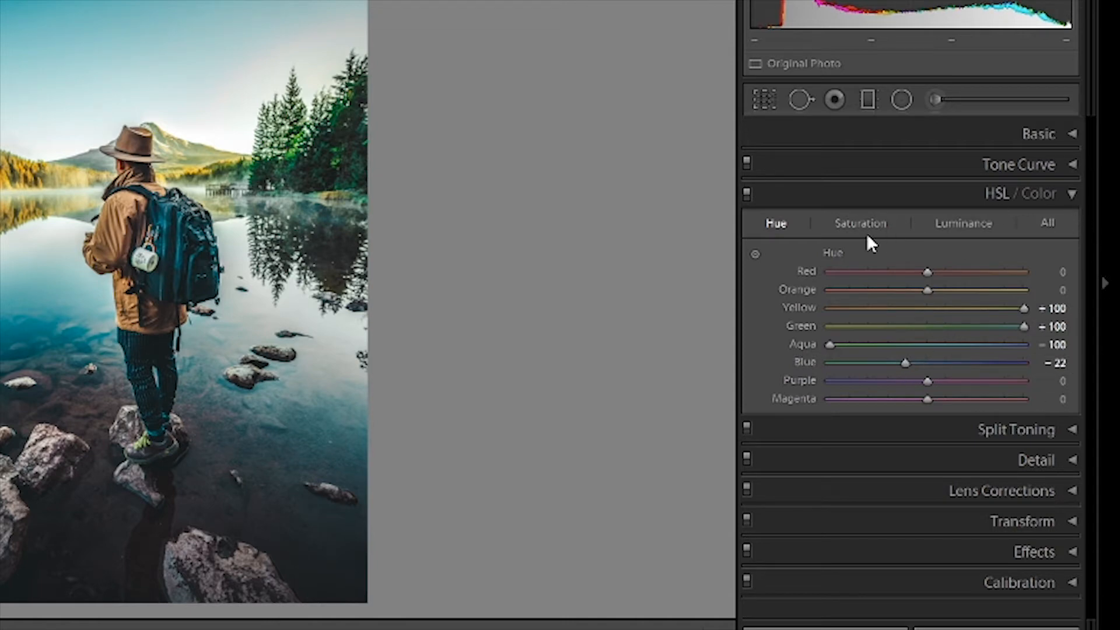
Set the HSL saturation of Yellow to -100 and adjust the Green saturation.
{"action": "left_click", "coordinate": [850, 226]}
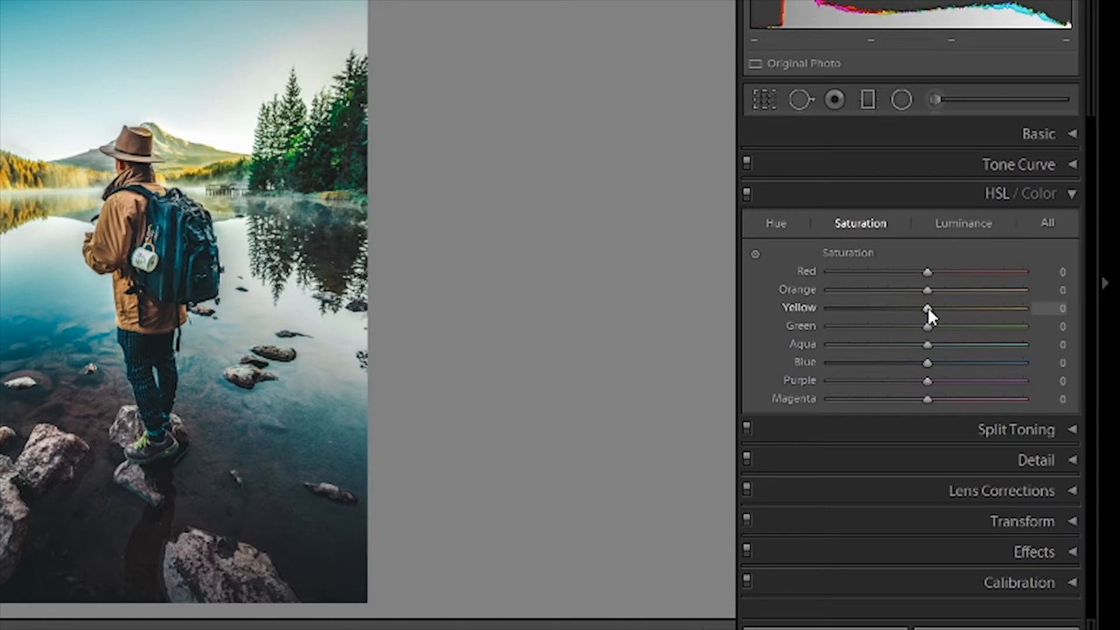
{"action": "left_click_drag", "start_coordinate": [927, 307], "coordinate": [612, 325]}
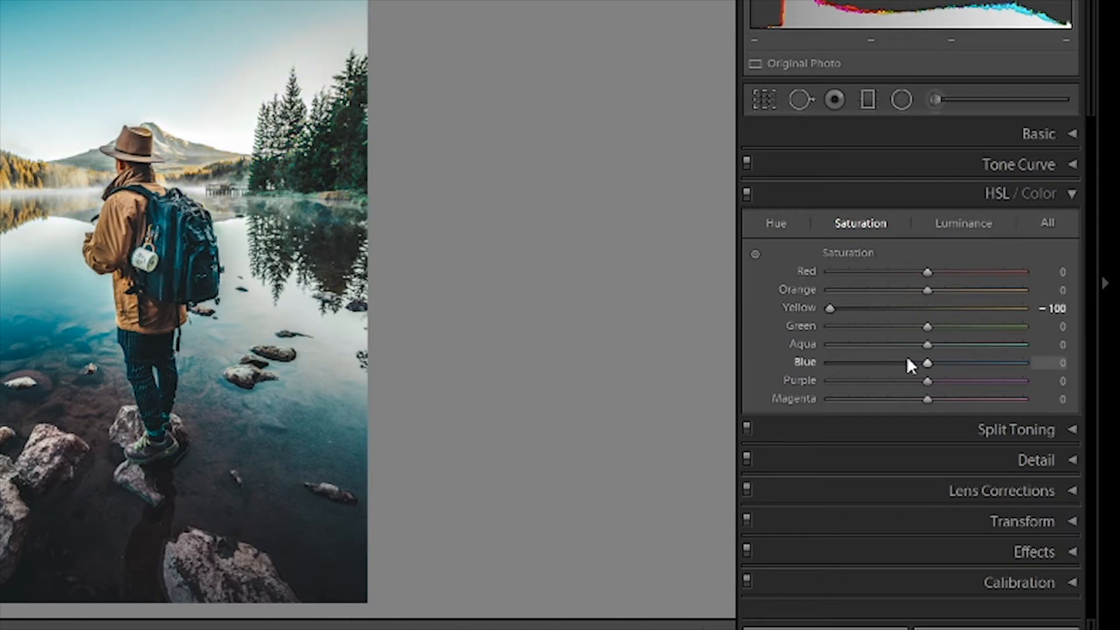
{"action": "left_click_drag", "start_coordinate": [922, 326], "coordinate": [996, 331]}
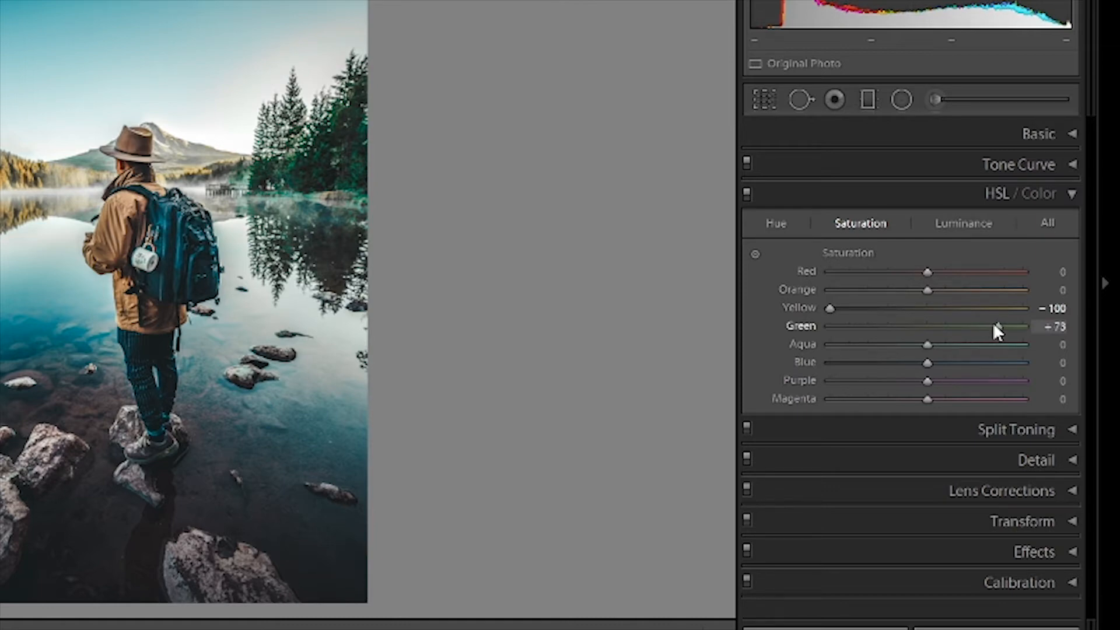
Split-tone the photo with highlights at hue 208, saturation 10 and shadows at hue 236, saturation 5.
{"action": "left_click", "coordinate": [1072, 429]}
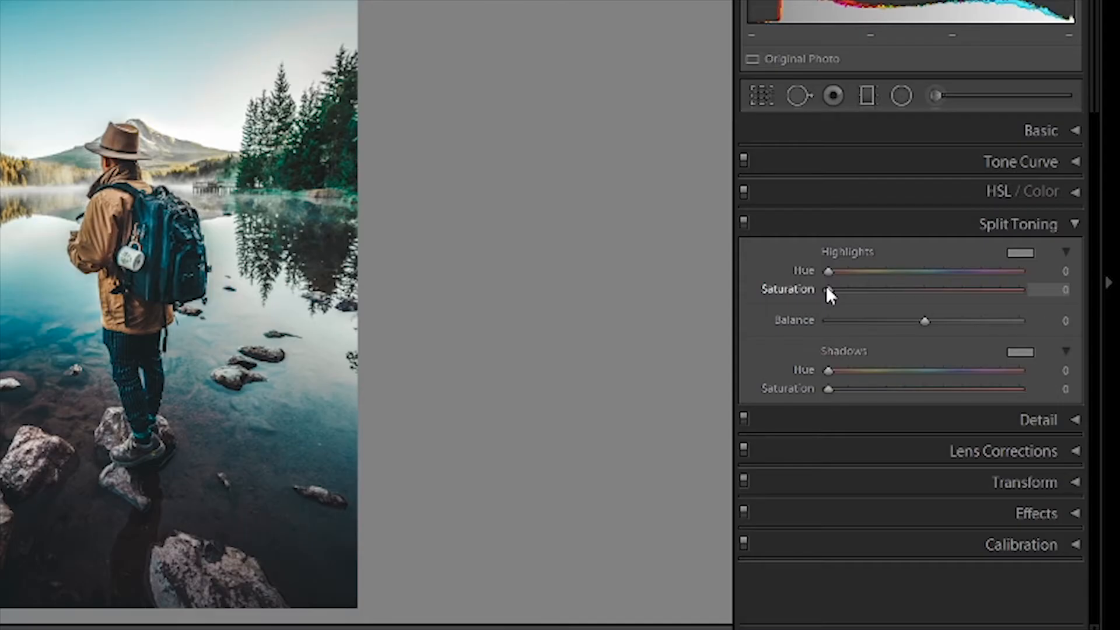
{"action": "left_click_drag", "start_coordinate": [828, 290], "coordinate": [940, 268]}
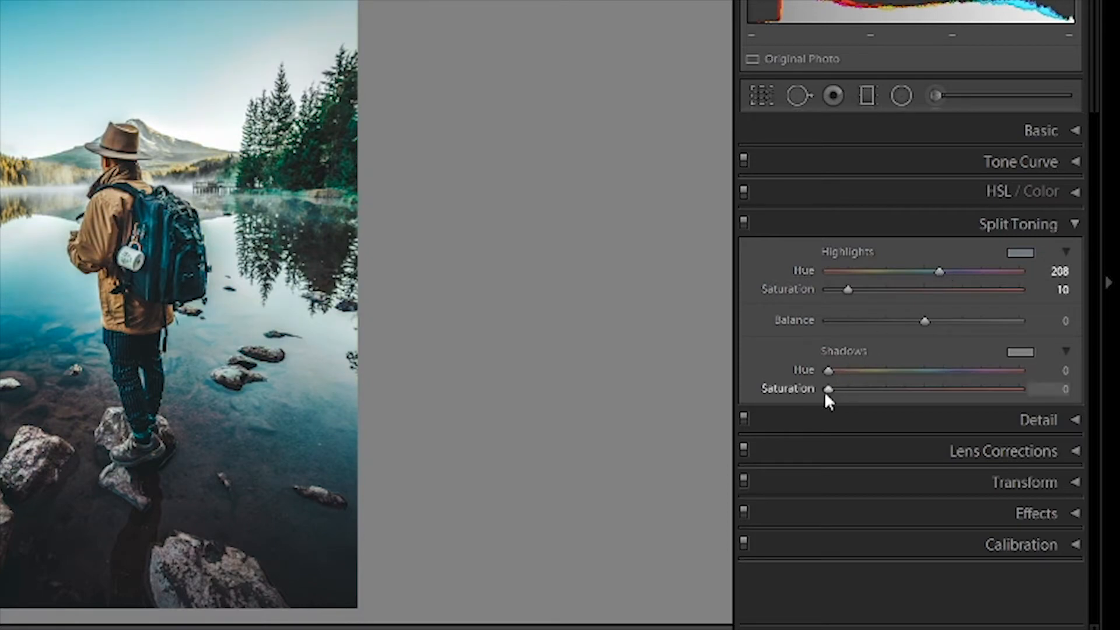
{"action": "left_click_drag", "start_coordinate": [825, 390], "coordinate": [953, 368]}
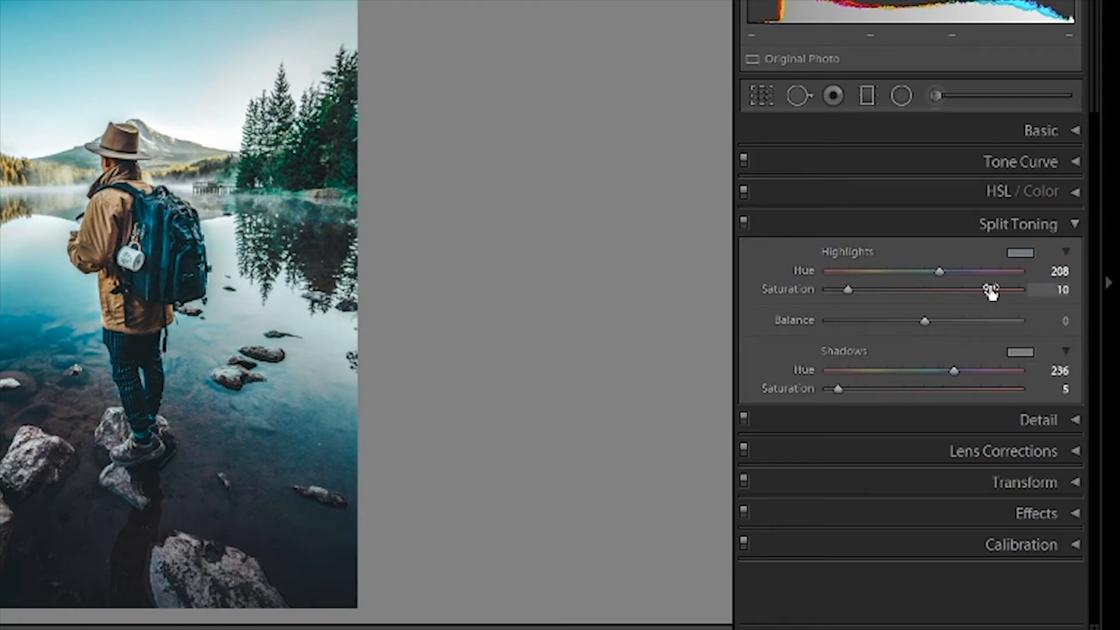
{"action": "left_click", "coordinate": [1069, 226]}
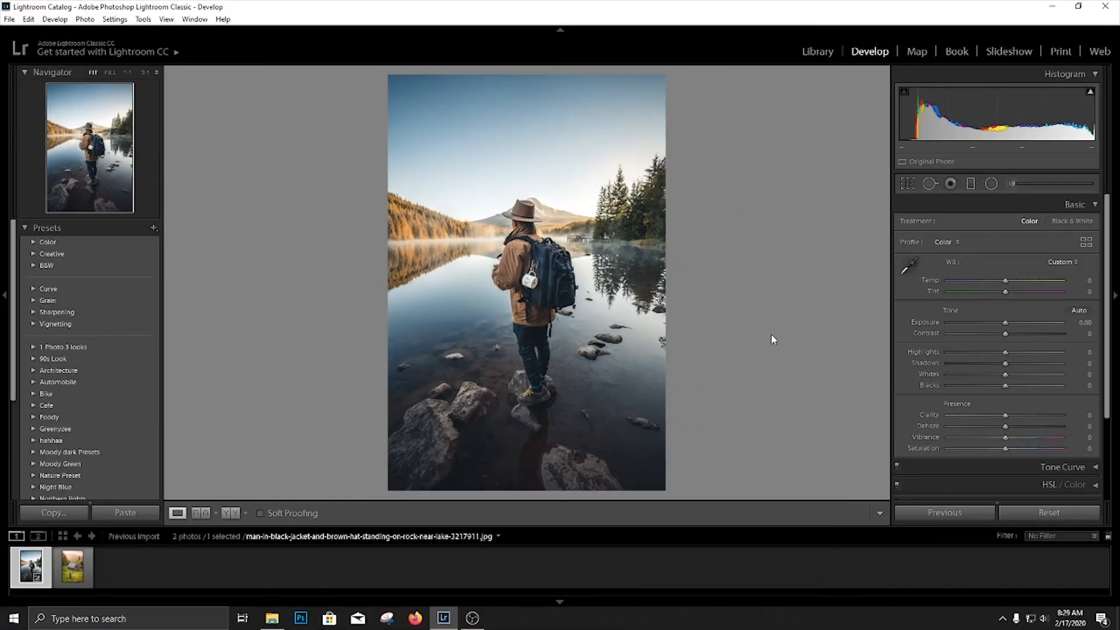
On the unedited photo, set Temp to +10, Tint to -10, Exposure to -0.28 and Contrast to +50.
{"action": "left_click_drag", "start_coordinate": [1005, 280], "coordinate": [1013, 281]}
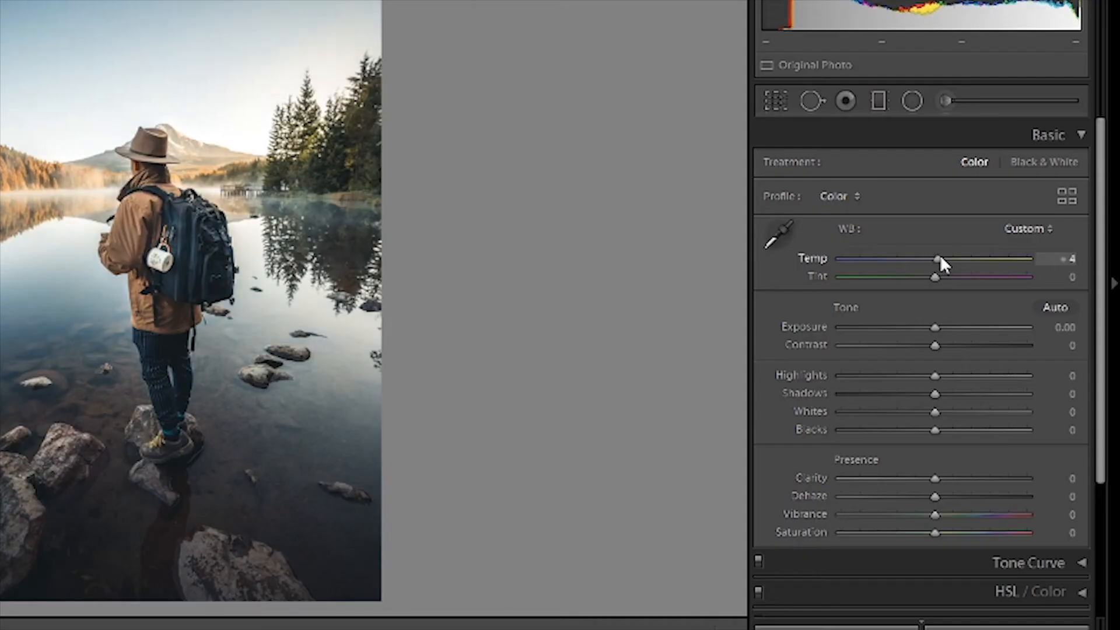
{"action": "left_click_drag", "start_coordinate": [948, 259], "coordinate": [925, 278]}
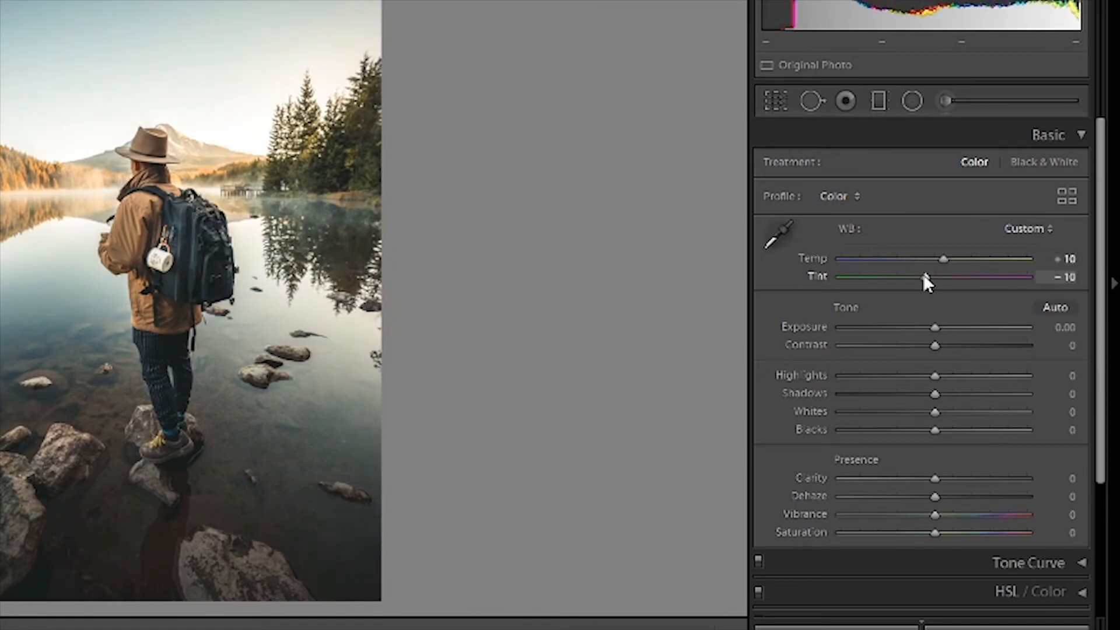
{"action": "left_click_drag", "start_coordinate": [933, 328], "coordinate": [978, 348]}
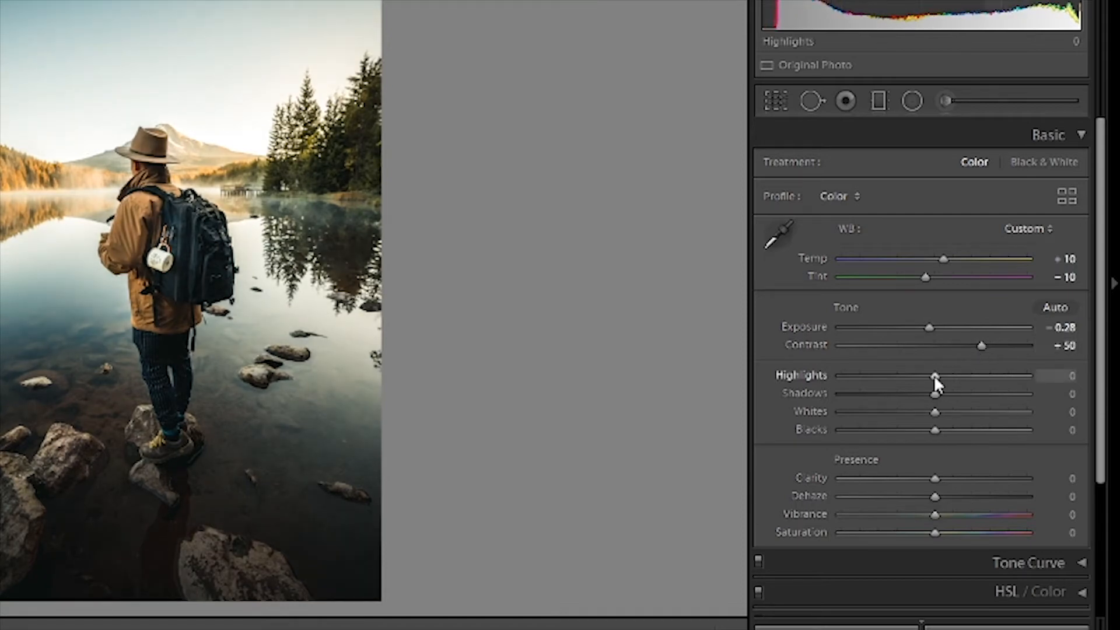
Set Shadows to +35, Whites to +30, Blacks to +35, Clarity to +50, Dehaze to +30, Vibrance to -20 and Saturation to +10.
{"action": "left_click_drag", "start_coordinate": [935, 396], "coordinate": [967, 430]}
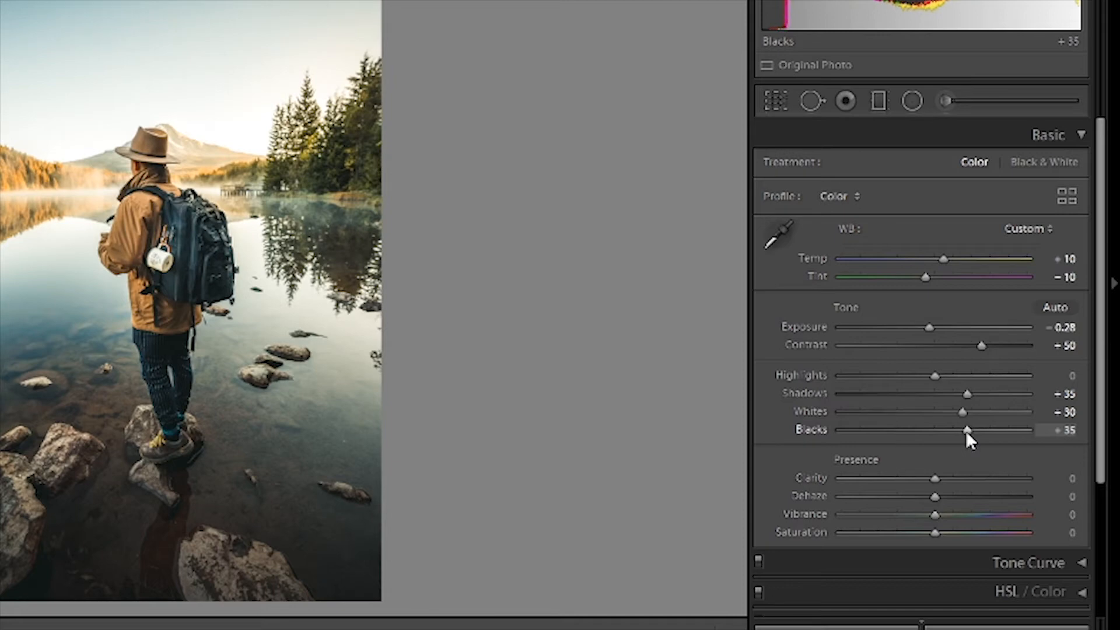
{"action": "left_click_drag", "start_coordinate": [935, 478], "coordinate": [962, 496]}
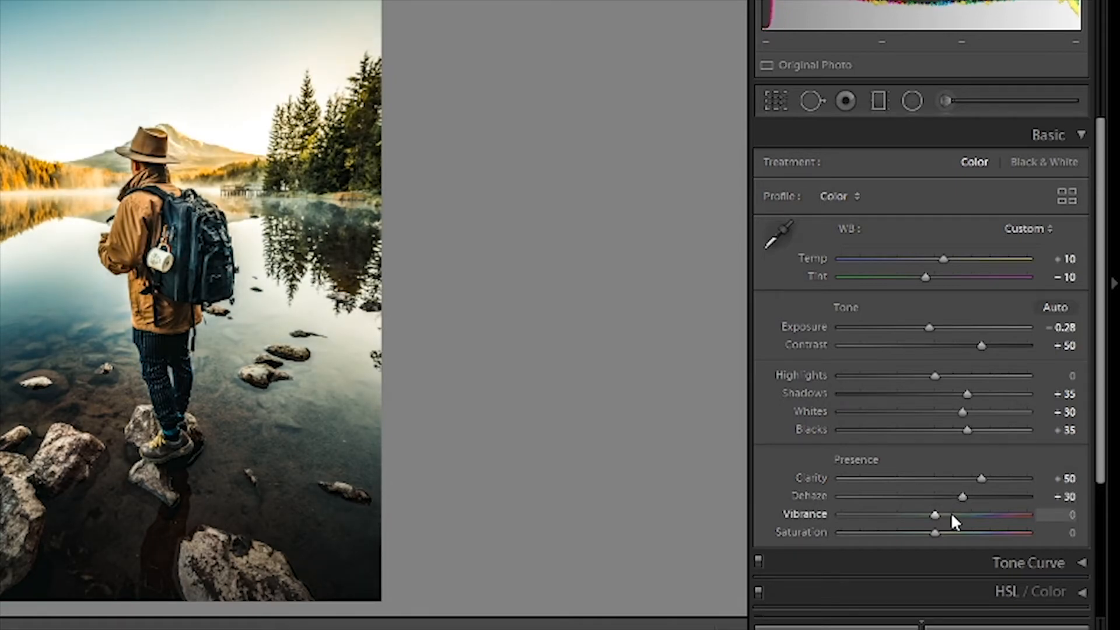
{"action": "mouse_move", "coordinate": [934, 514]}
{"action": "left_mouse_down"}
{"action": "mouse_move", "coordinate": [915, 512]}
{"action": "mouse_move", "coordinate": [957, 532]}
{"action": "mouse_move", "coordinate": [942, 532]}
{"action": "left_mouse_up"}
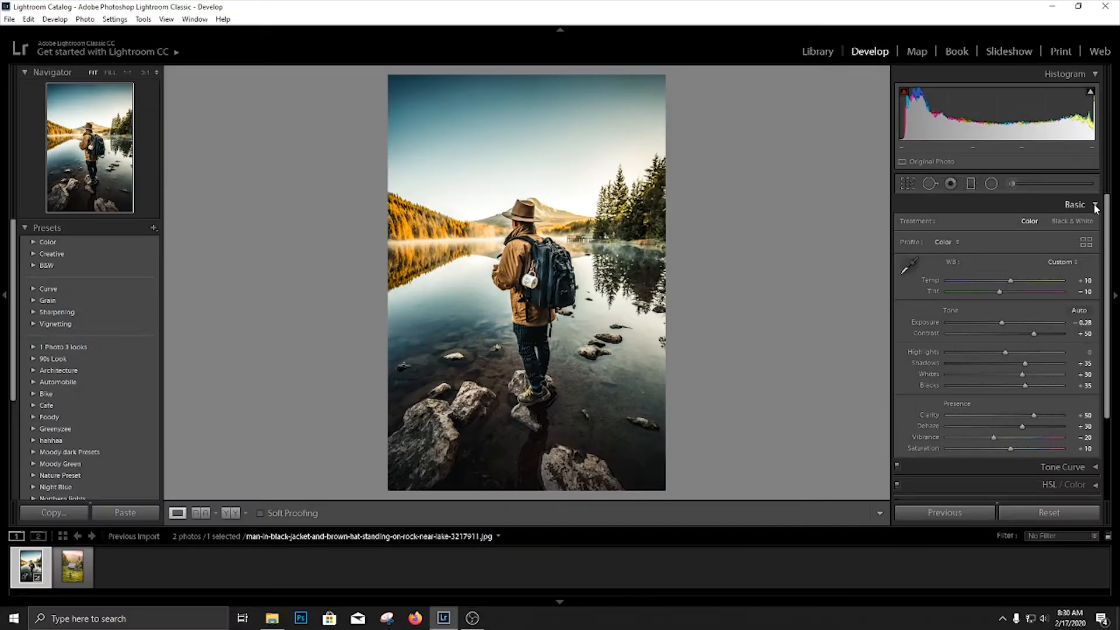
Add an anchor point at the middle of the RGB tone curve.
{"action": "left_click", "coordinate": [1095, 205]}
{"action": "left_click", "coordinate": [1092, 223]}
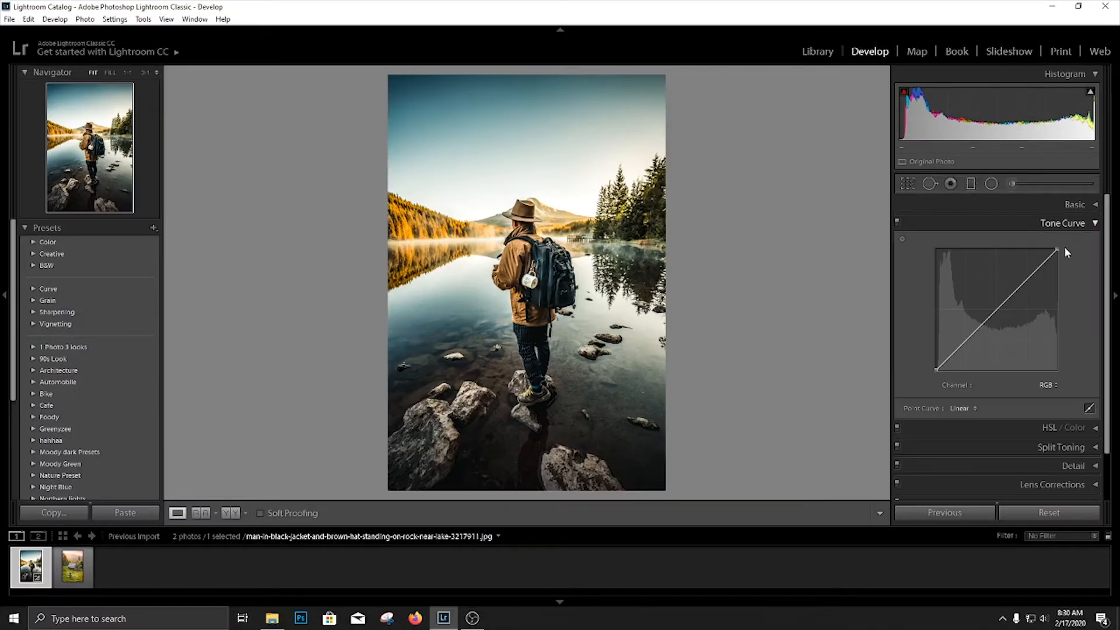
{"action": "left_click", "coordinate": [996, 309]}
{"action": "left_click", "coordinate": [1027, 278]}
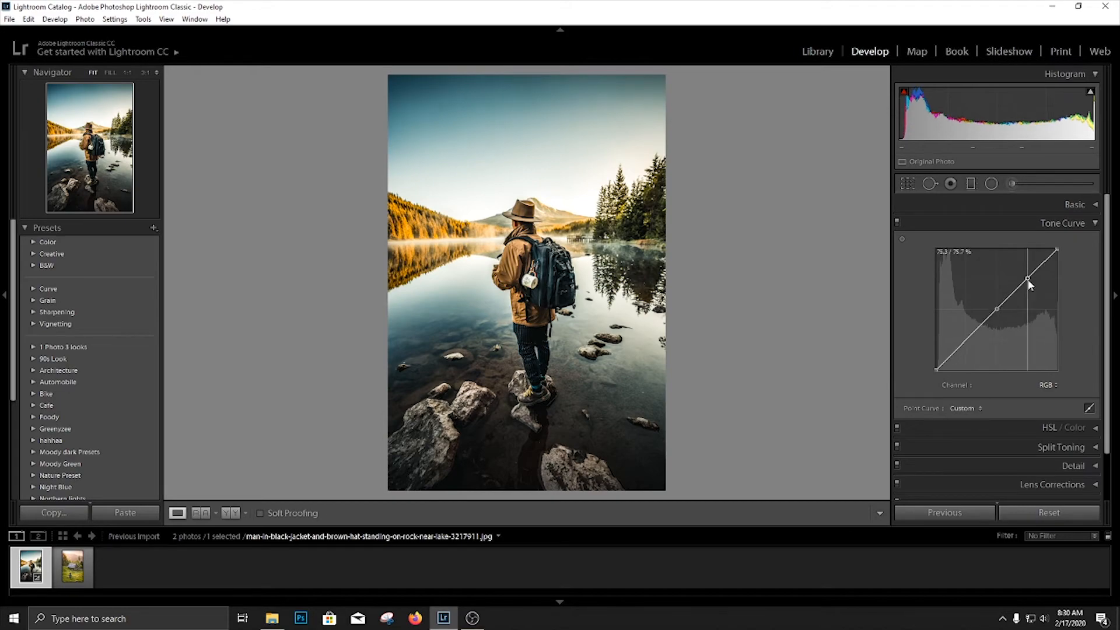
{"action": "left_click_drag", "start_coordinate": [1028, 281], "coordinate": [1028, 283]}
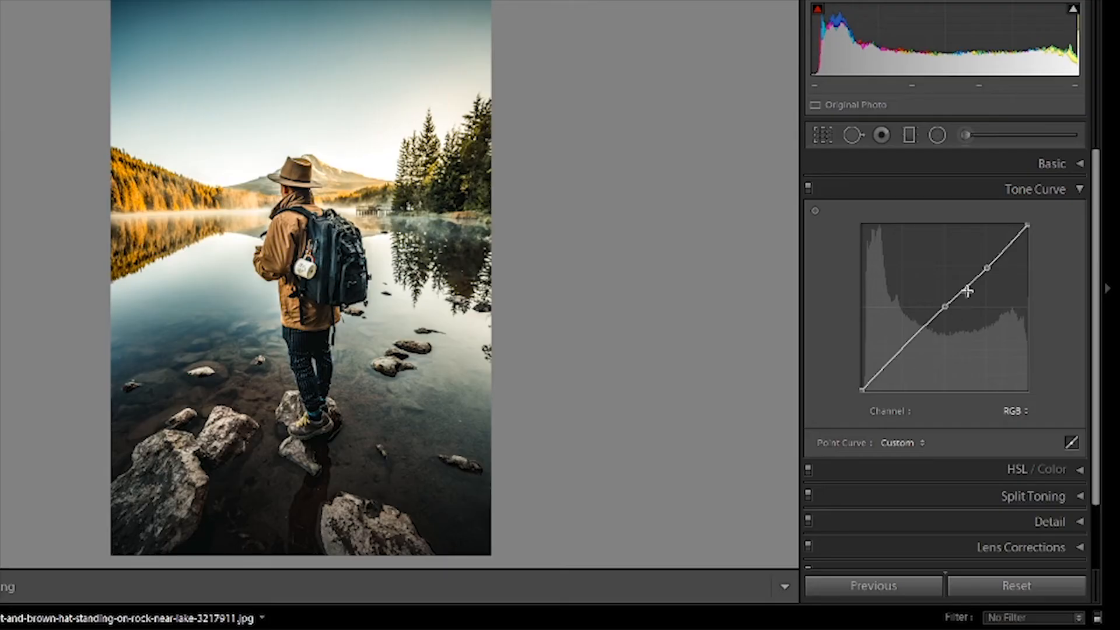
{"action": "double_click", "coordinate": [1027, 281]}
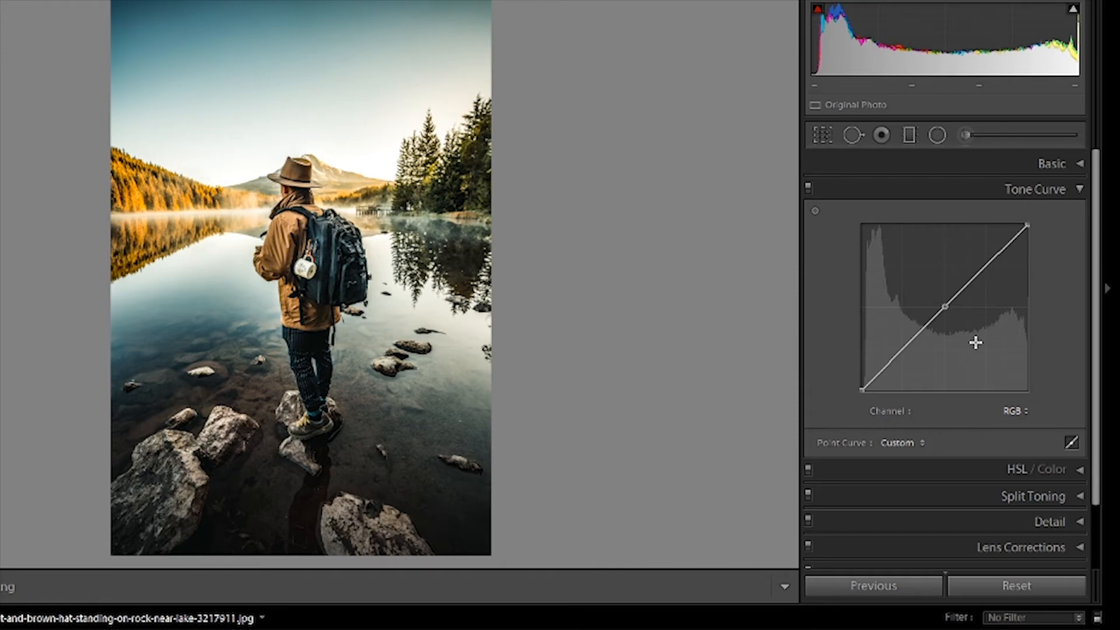
Place a shadow point on the lower quarter of the RGB tone curve and lift the black point slightly.
{"action": "left_click_drag", "start_coordinate": [904, 349], "coordinate": [899, 347]}
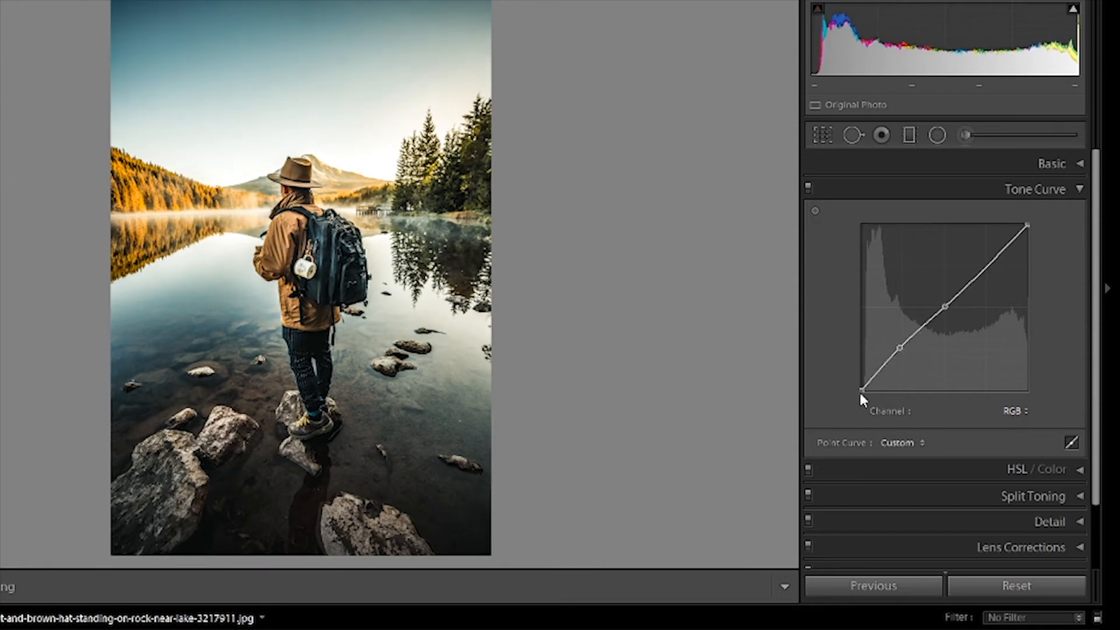
{"action": "left_click_drag", "start_coordinate": [859, 390], "coordinate": [858, 387]}
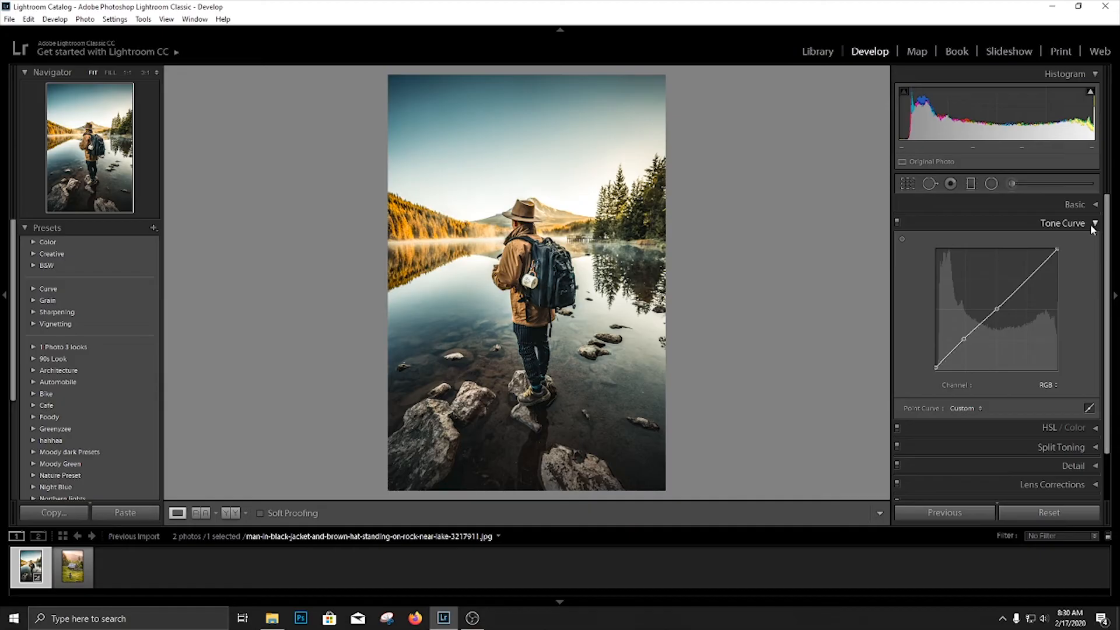
{"action": "left_click", "coordinate": [1079, 190]}
Set the HSL saturation to Orange +25, Yellow -100, Green -50, Aqua -100, Blue -55, Purple -100 and Magenta -100.
{"action": "left_click", "coordinate": [1078, 216]}
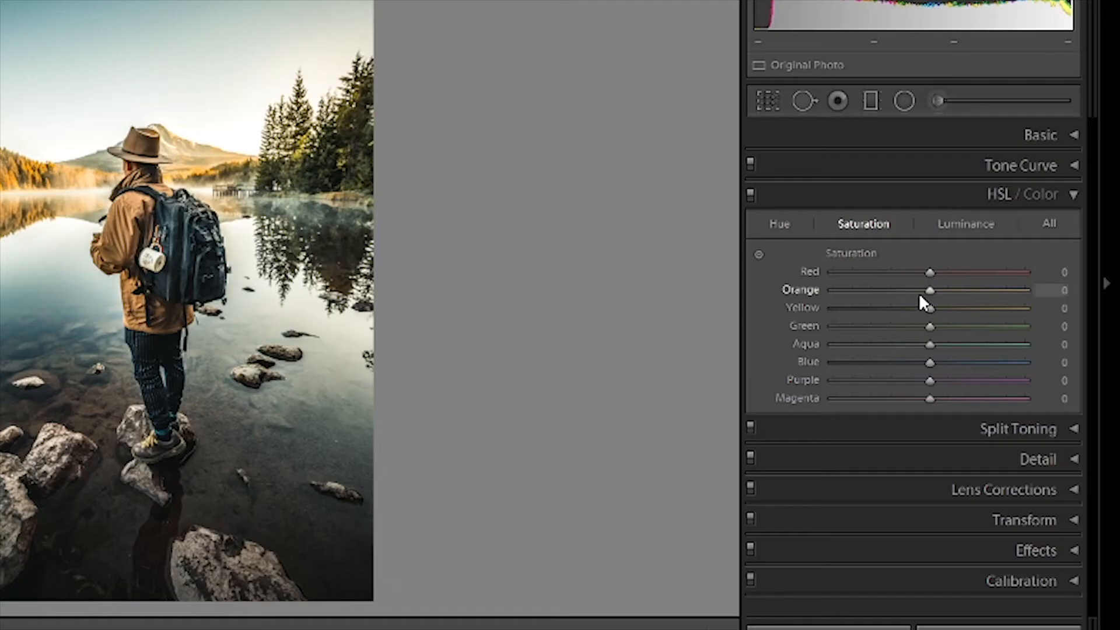
{"action": "left_click_drag", "start_coordinate": [920, 295], "coordinate": [807, 313]}
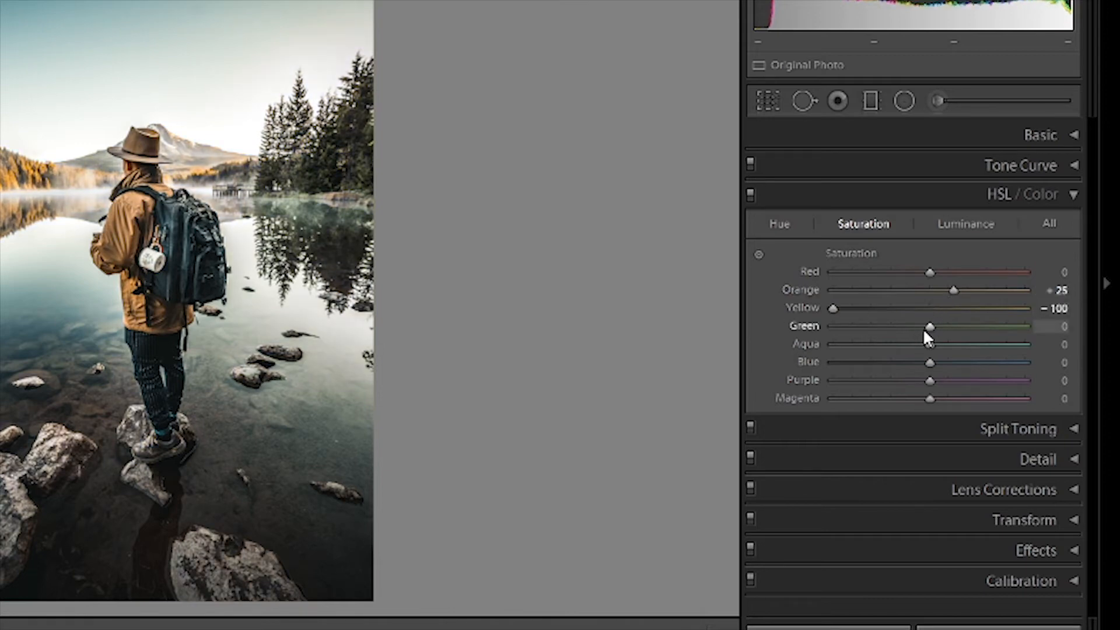
{"action": "left_click_drag", "start_coordinate": [925, 332], "coordinate": [776, 352]}
{"action": "left_click_drag", "start_coordinate": [930, 363], "coordinate": [775, 382]}
{"action": "left_click_drag", "start_coordinate": [930, 398], "coordinate": [517, 352]}
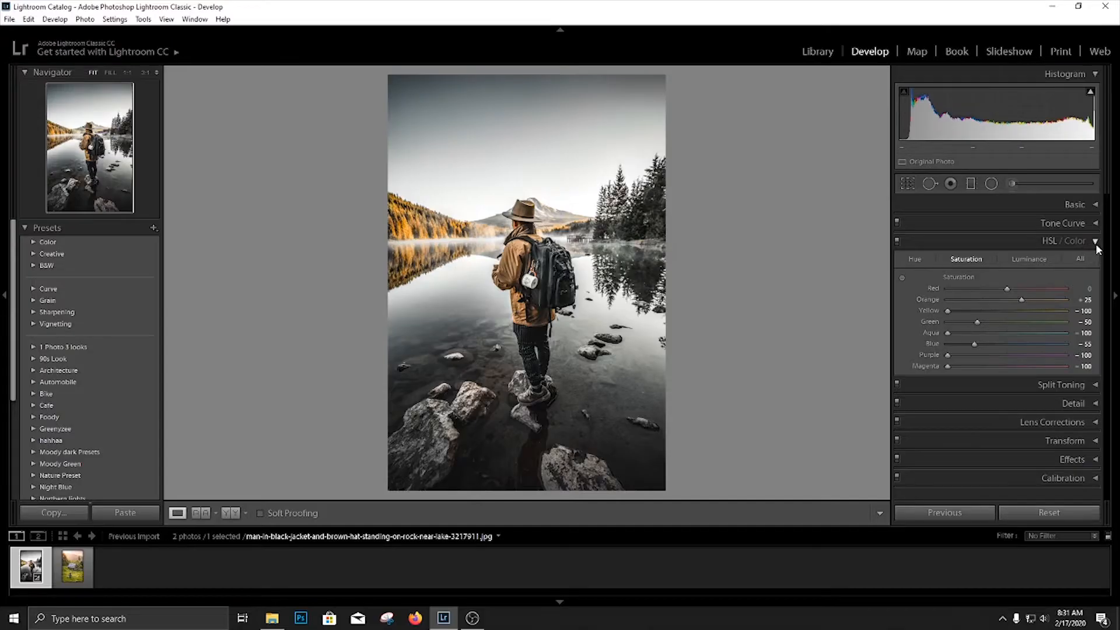
{"action": "left_click", "coordinate": [1074, 198]}
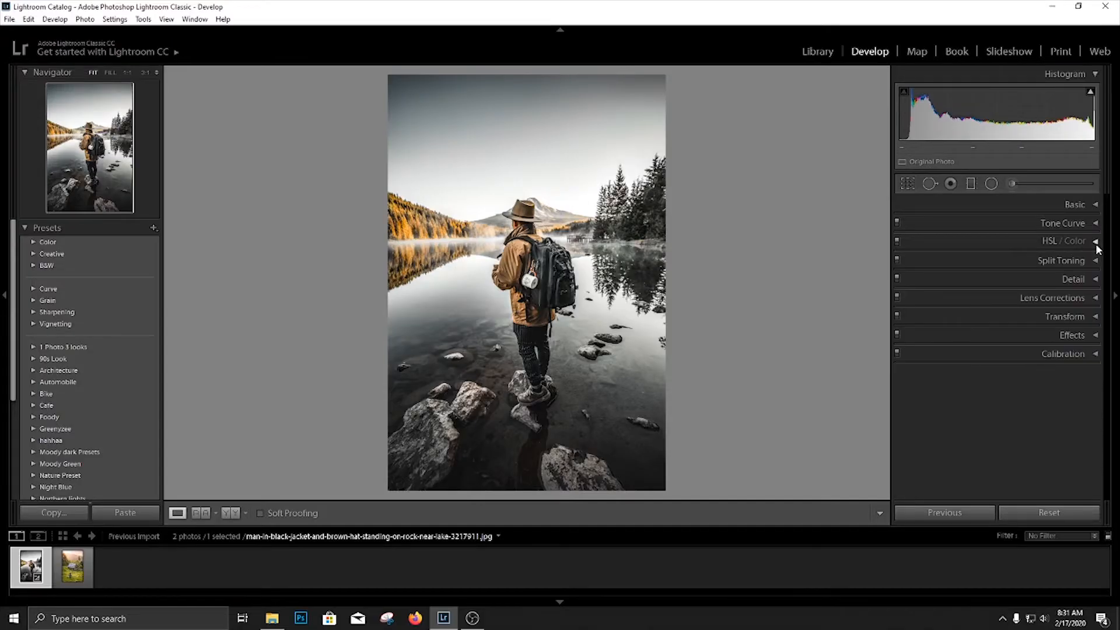
Split-tone the photo with highlights at hue 185, saturation 5 and shadows at hue 179, saturation 5.
{"action": "left_click", "coordinate": [1095, 261]}
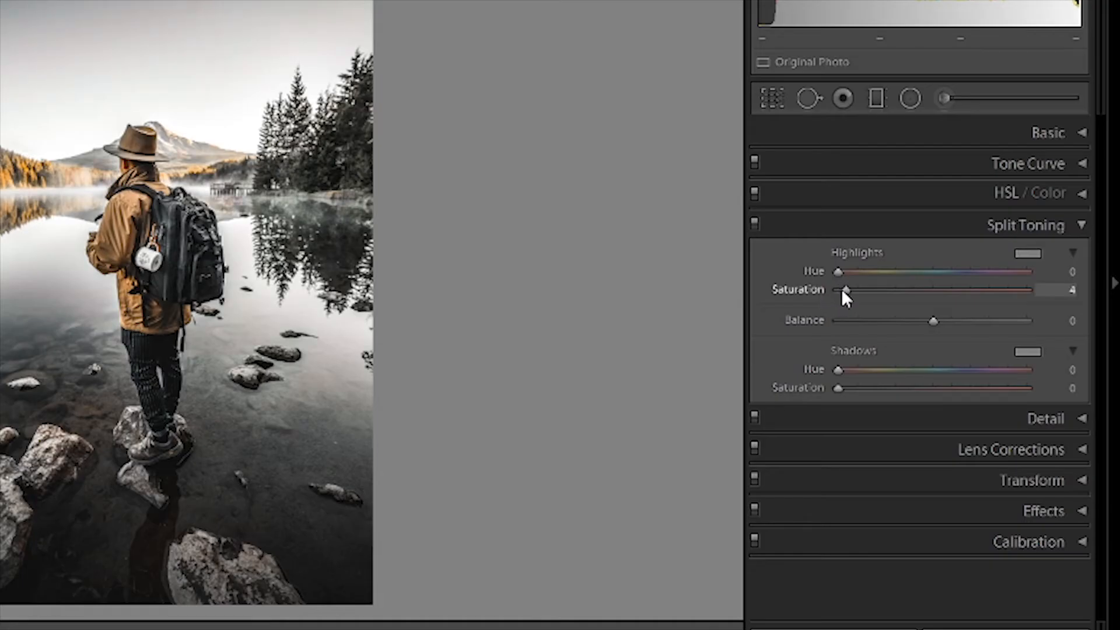
{"action": "left_click_drag", "start_coordinate": [842, 290], "coordinate": [937, 271]}
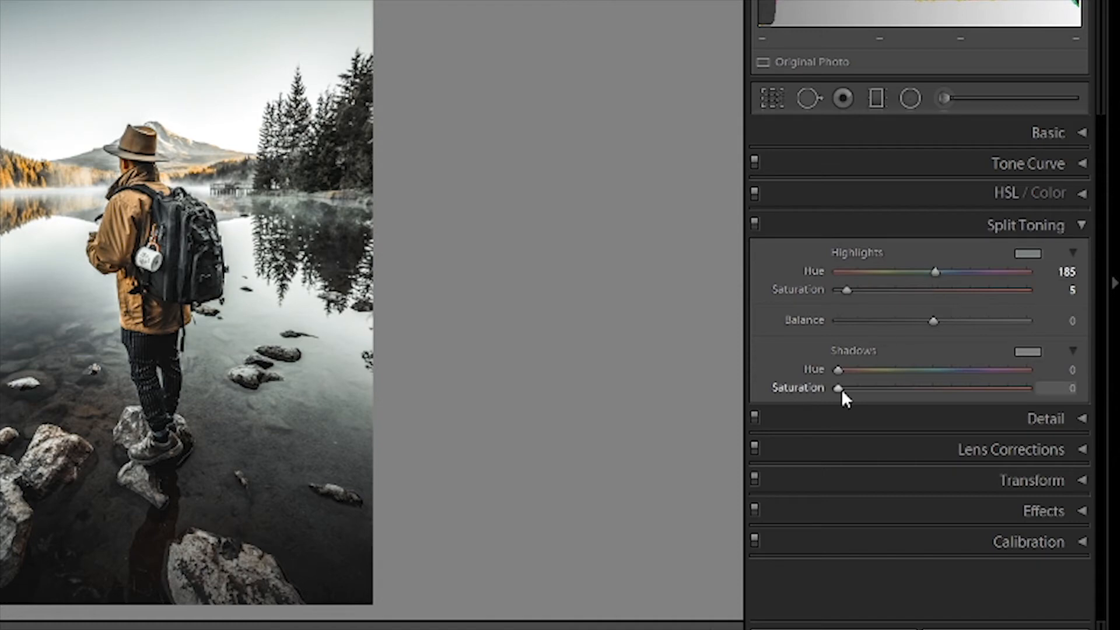
{"action": "left_click_drag", "start_coordinate": [838, 388], "coordinate": [934, 373]}
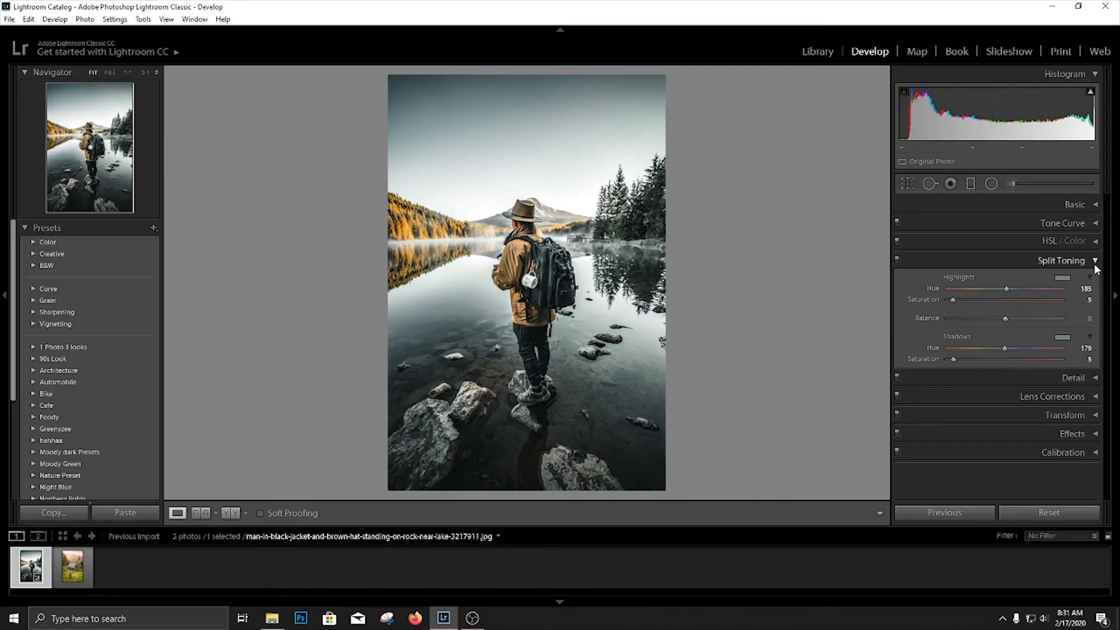
{"action": "left_click", "coordinate": [1096, 266]}
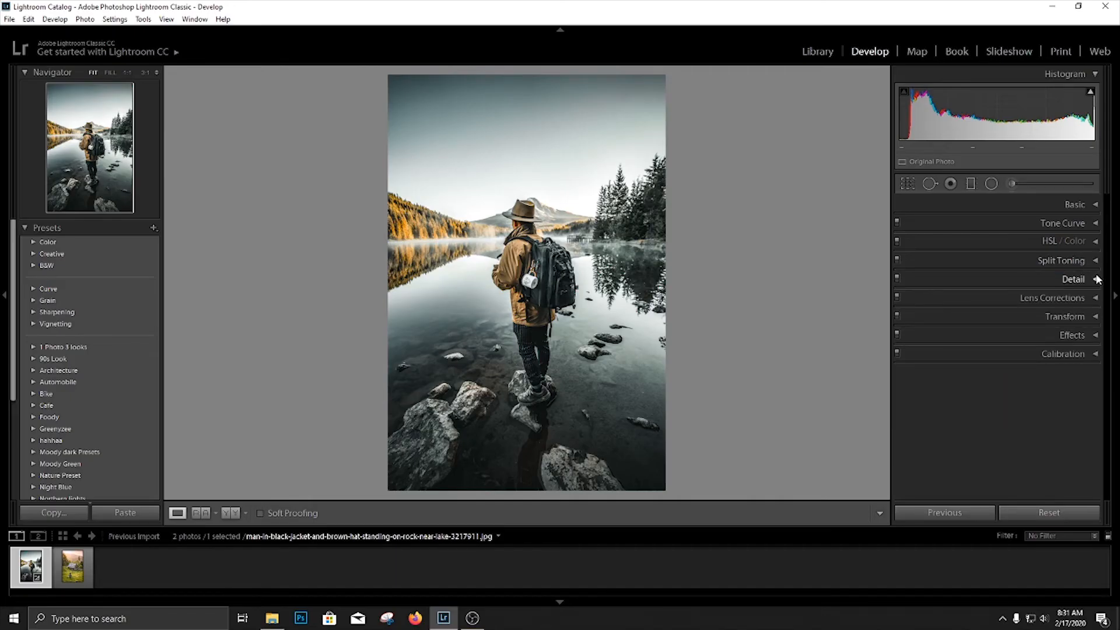
Set the sharpening amount to 10 and the luminance noise reduction to 15.
{"action": "left_click", "coordinate": [1094, 279]}
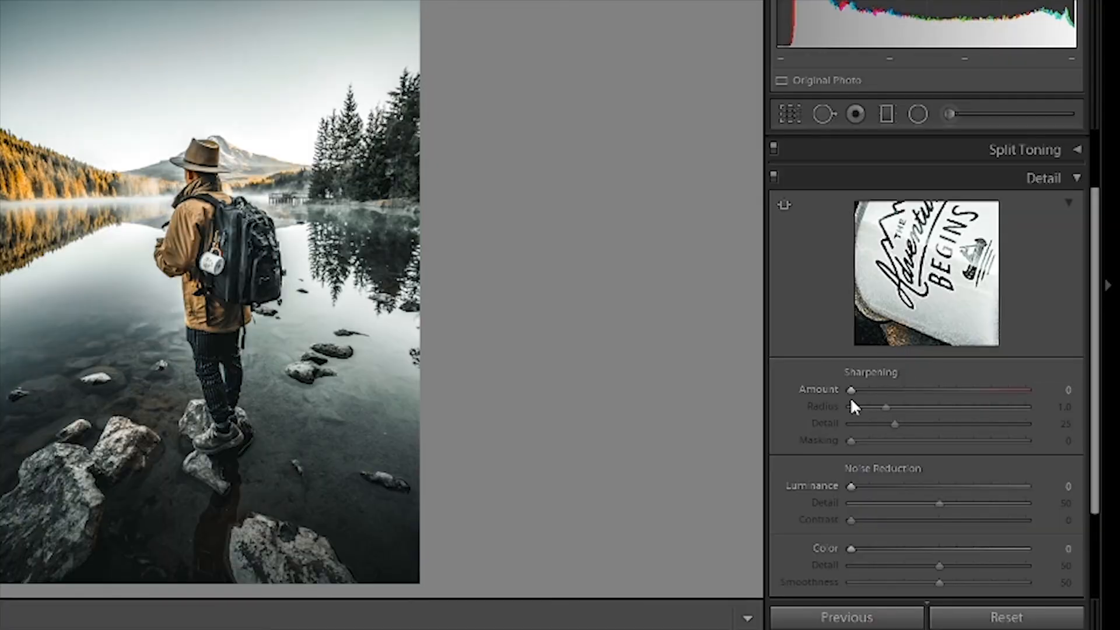
{"action": "left_click_drag", "start_coordinate": [948, 365], "coordinate": [953, 367]}
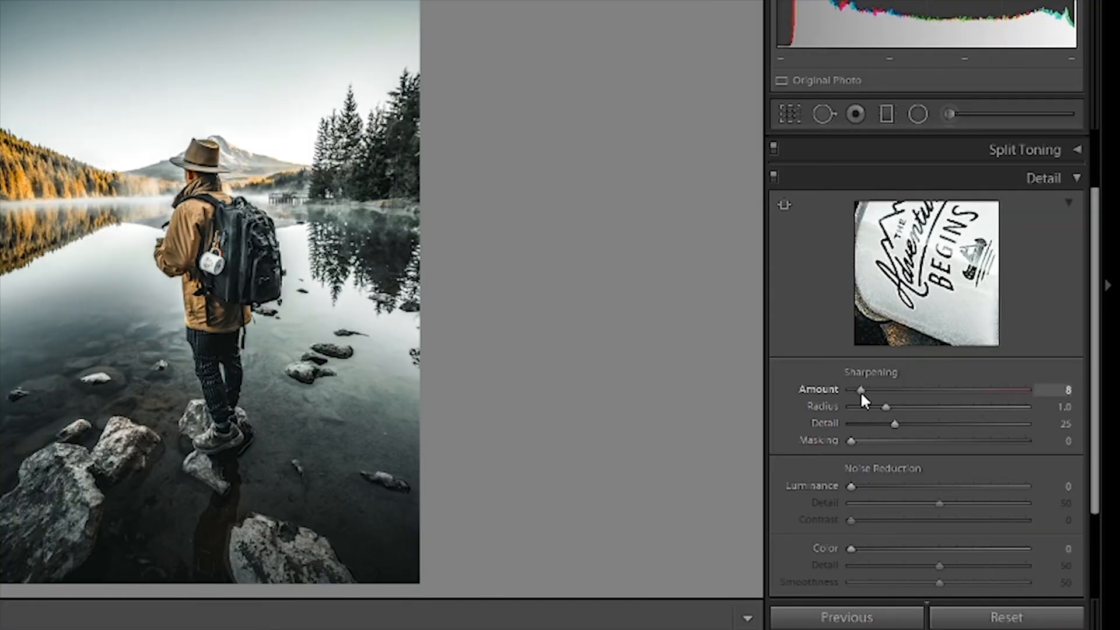
{"action": "left_click_drag", "start_coordinate": [864, 400], "coordinate": [866, 400]}
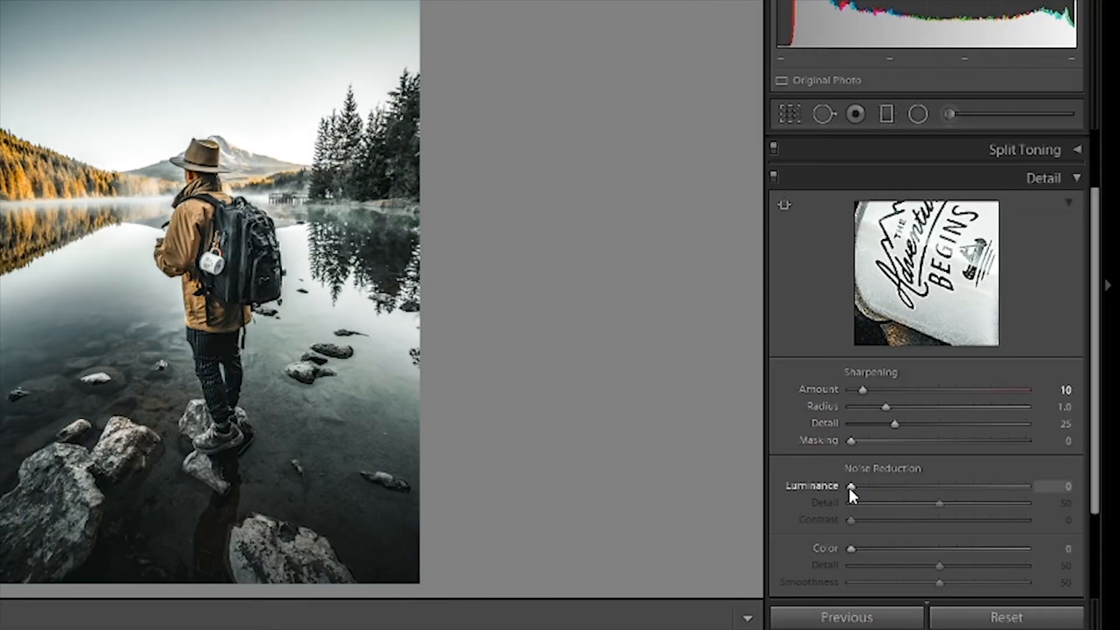
{"action": "left_click_drag", "start_coordinate": [850, 490], "coordinate": [876, 488]}
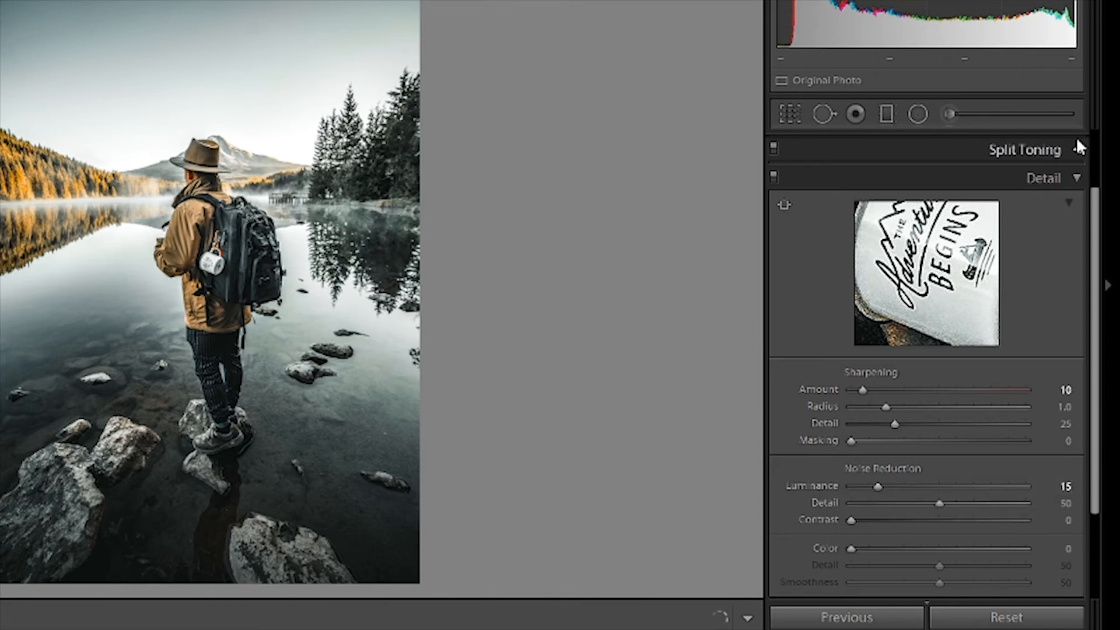
{"action": "left_click", "coordinate": [1077, 176]}
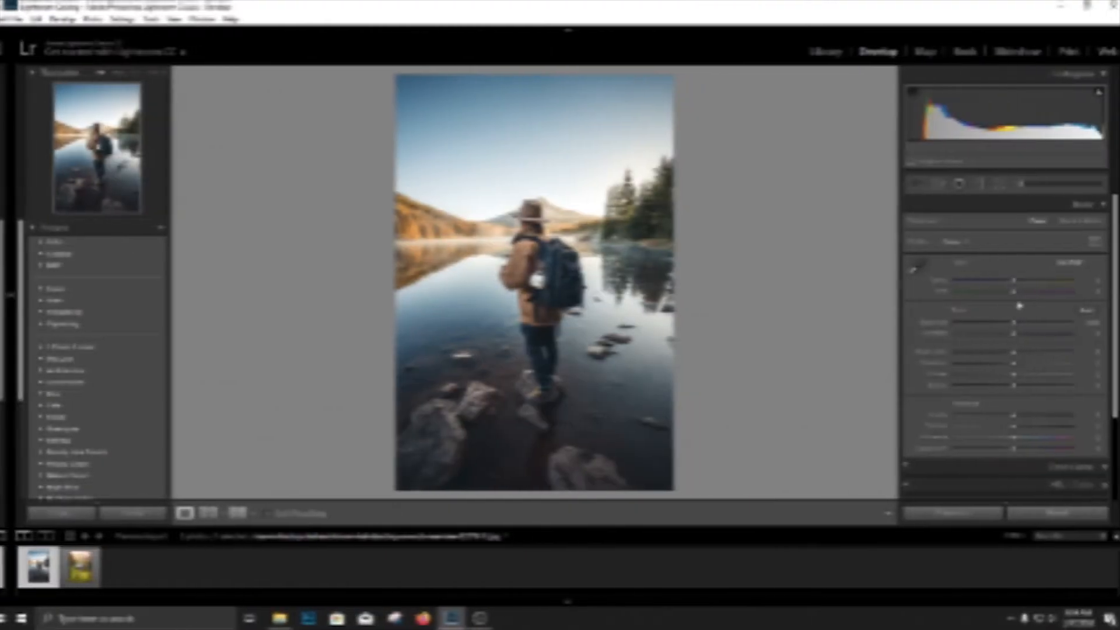
Set Temp +5, Tint -5, Contrast +25, Highlights -20, Shadows -20, Whites -40 and Blacks -20, and adjust the presence values.
{"action": "left_click_drag", "start_coordinate": [1005, 281], "coordinate": [1002, 292]}
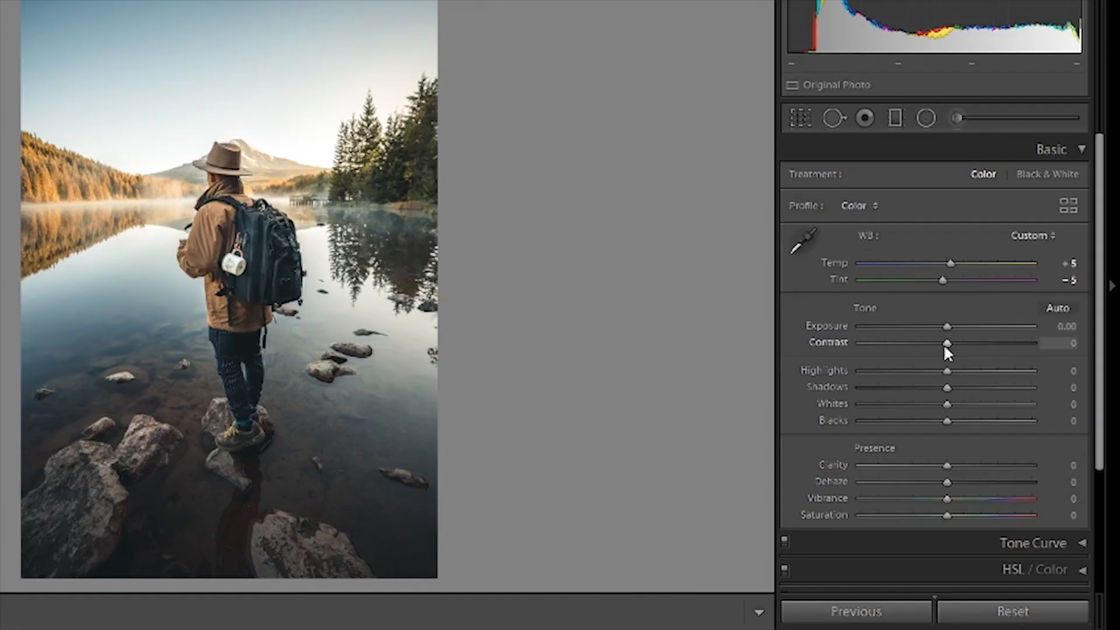
{"action": "left_click_drag", "start_coordinate": [1004, 333], "coordinate": [1019, 333]}
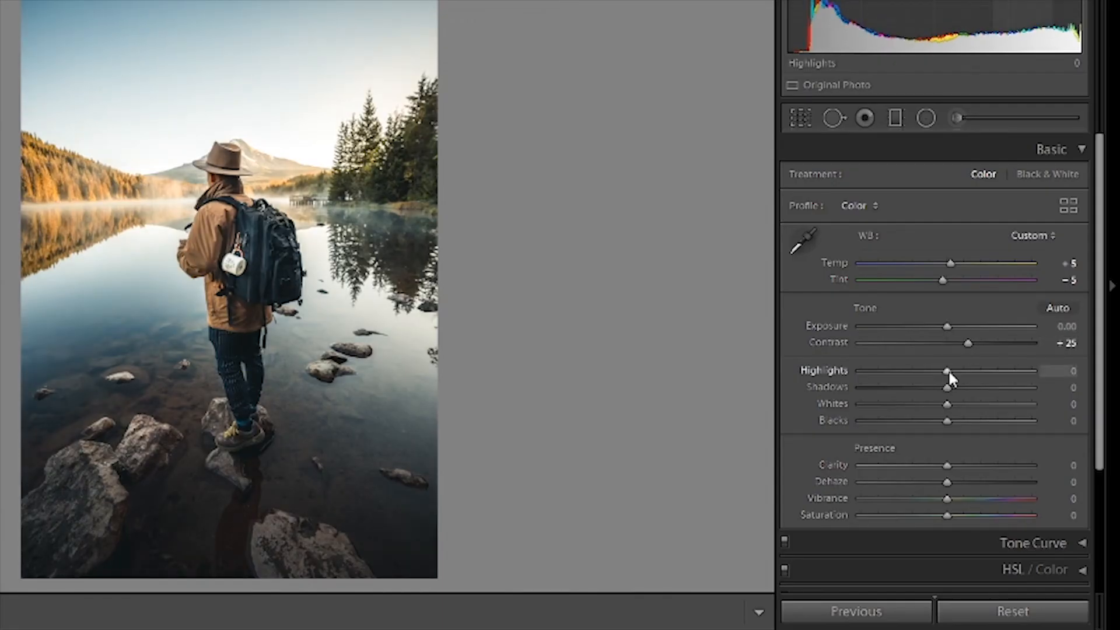
{"action": "left_click_drag", "start_coordinate": [948, 374], "coordinate": [928, 420]}
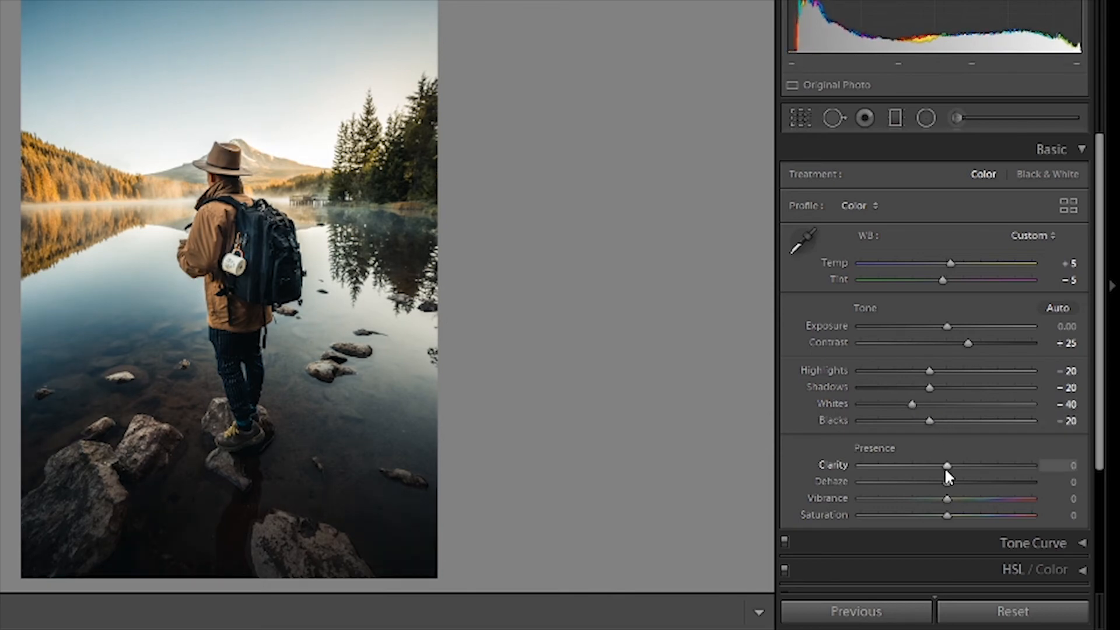
{"action": "left_click_drag", "start_coordinate": [943, 467], "coordinate": [943, 511]}
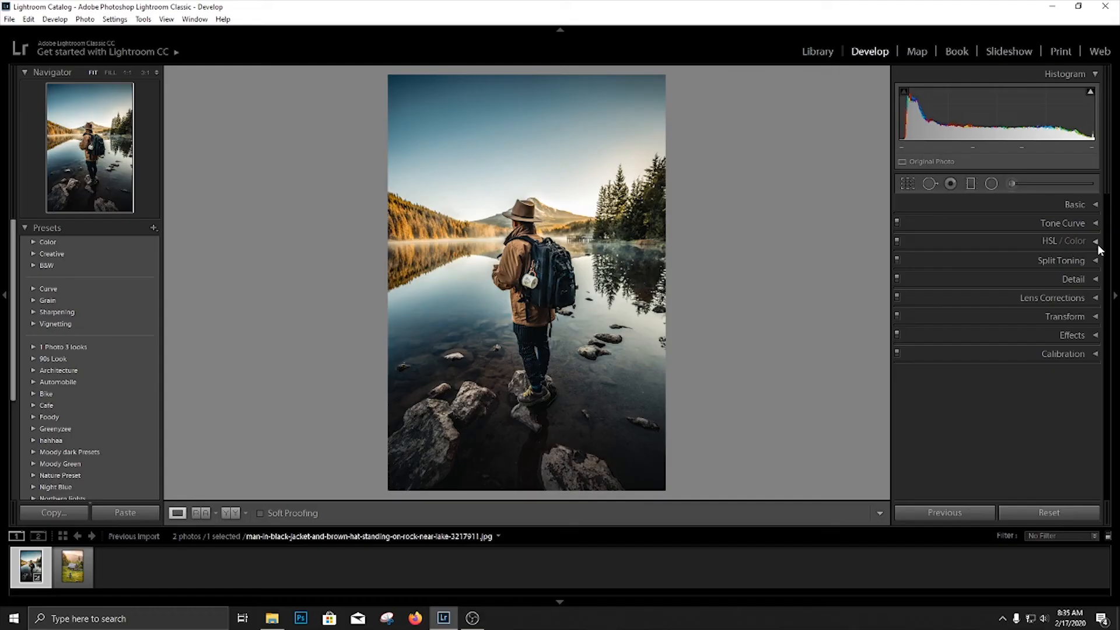
Set the HSL hue of Yellow, Green and Aqua to -100.
{"action": "left_click", "coordinate": [1097, 242]}
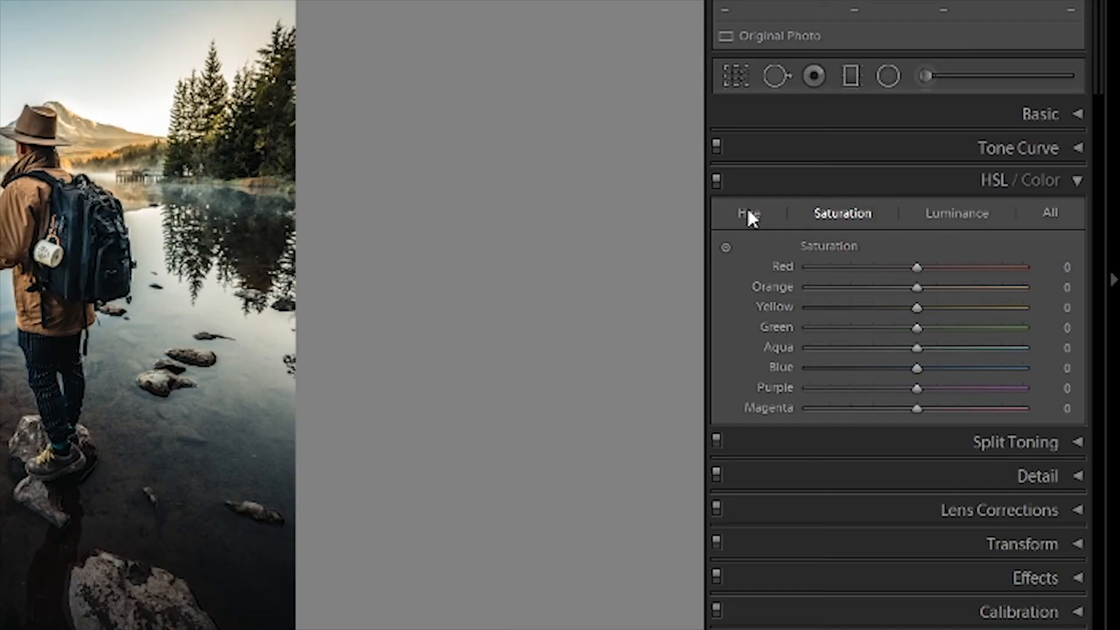
{"action": "left_click", "coordinate": [911, 259]}
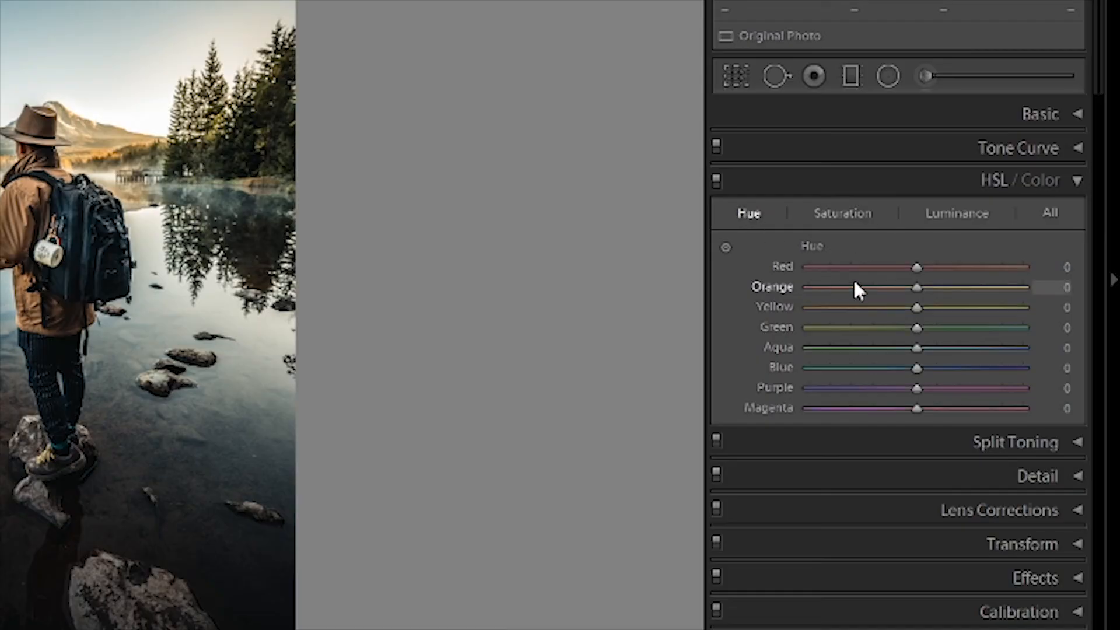
{"action": "left_click_drag", "start_coordinate": [917, 308], "coordinate": [808, 308]}
{"action": "left_click_drag", "start_coordinate": [917, 329], "coordinate": [808, 328]}
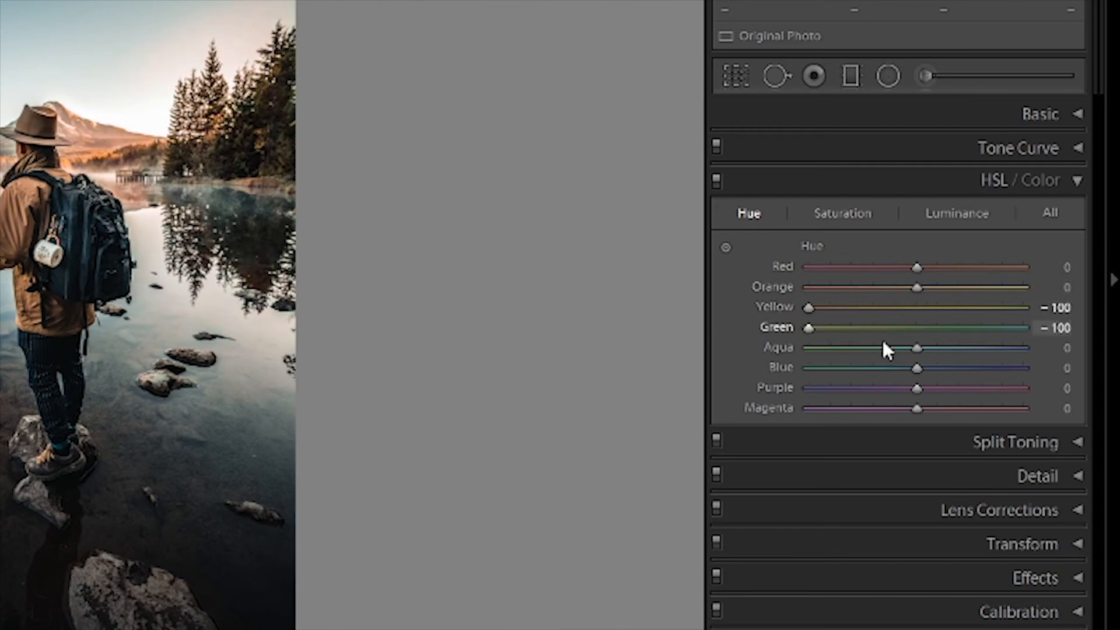
{"action": "left_click_drag", "start_coordinate": [916, 348], "coordinate": [809, 348]}
Set the HSL saturation to Yellow -70, Green -45, Aqua -25 and Blue -20.
{"action": "left_click", "coordinate": [843, 214]}
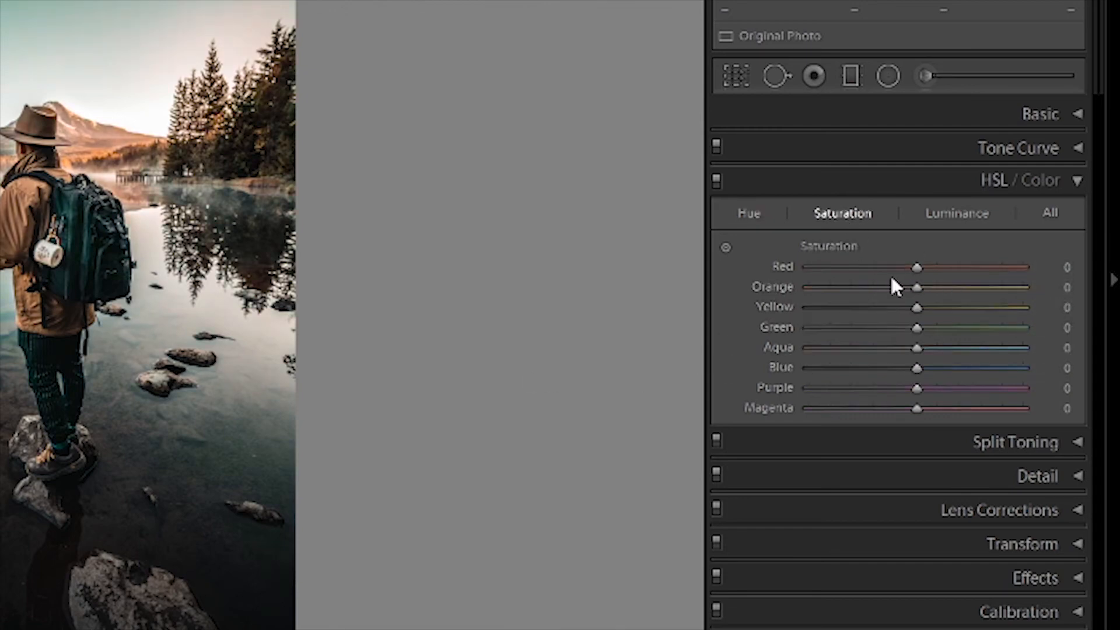
{"action": "left_click_drag", "start_coordinate": [917, 315], "coordinate": [842, 317]}
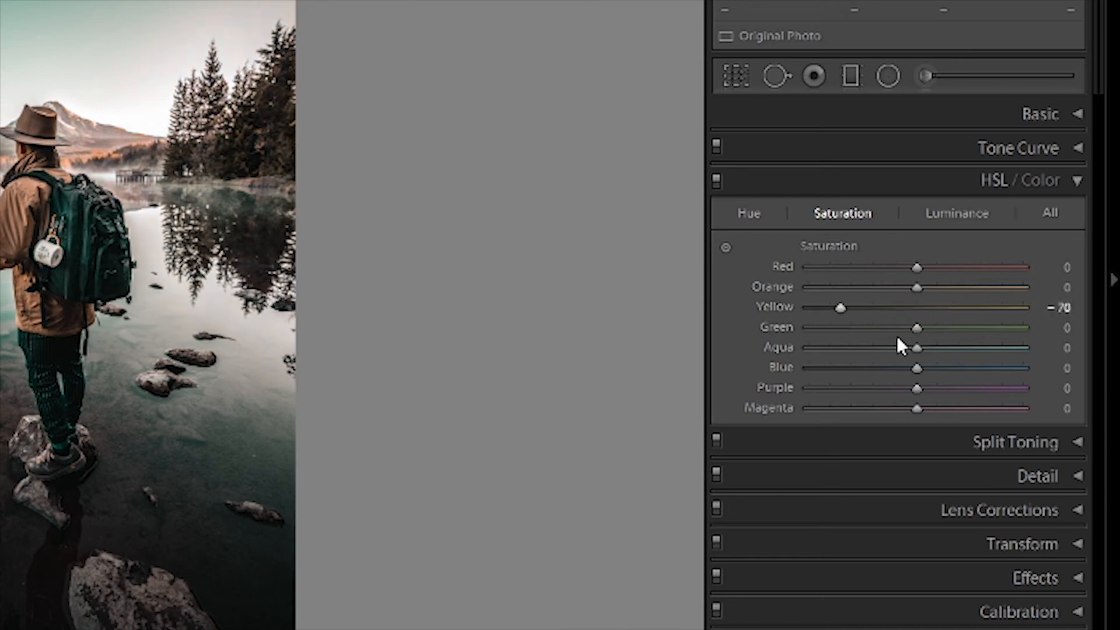
{"action": "left_click_drag", "start_coordinate": [912, 332], "coordinate": [894, 368]}
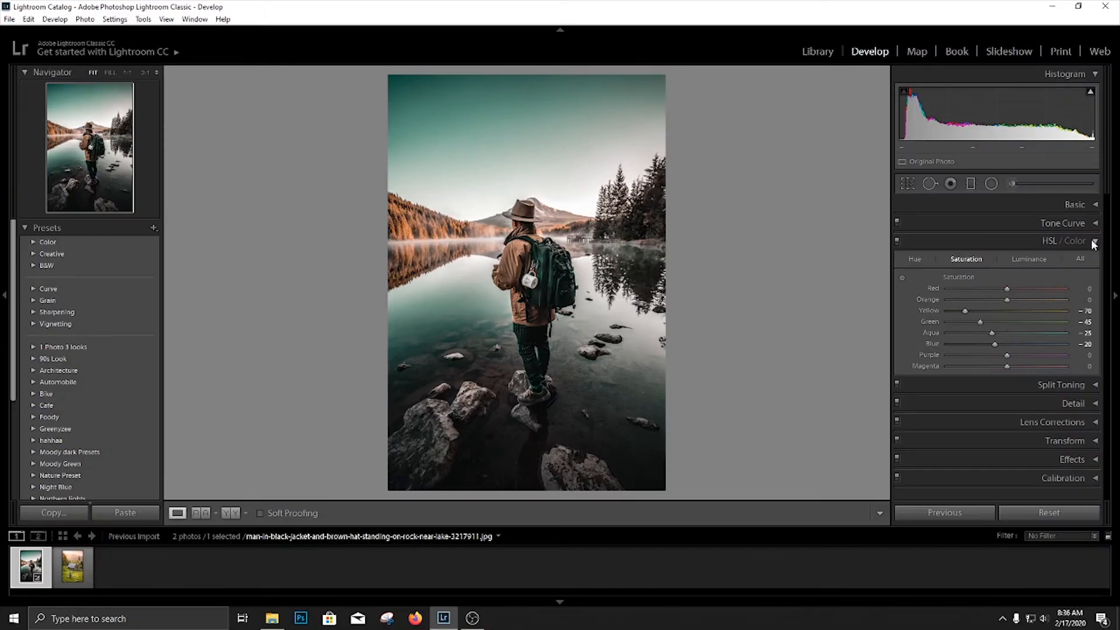
{"action": "left_click", "coordinate": [1077, 181]}
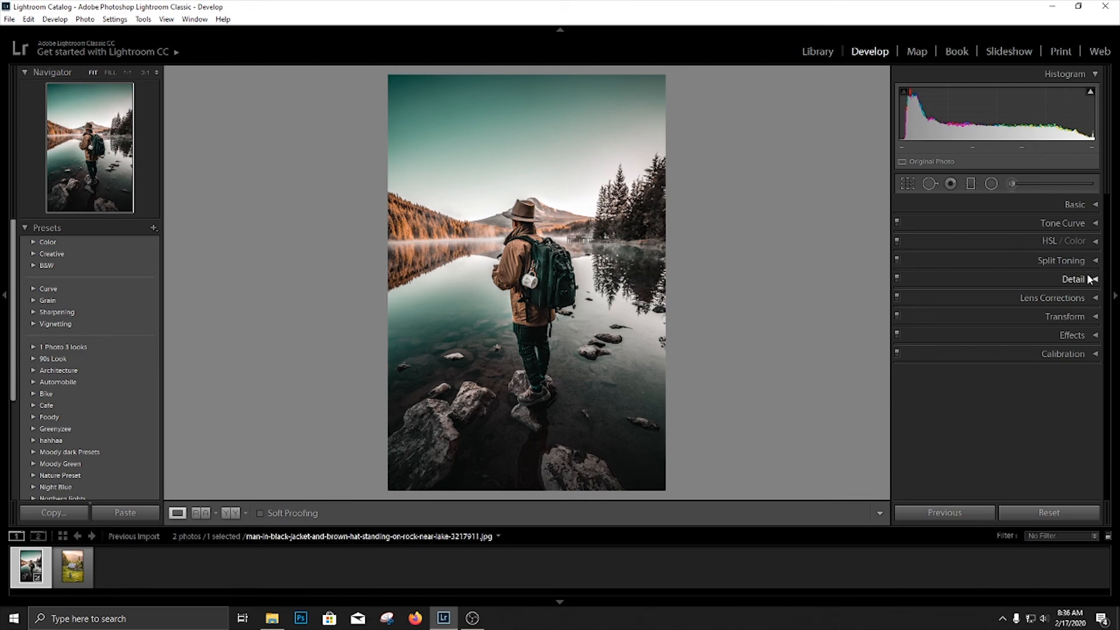
Set the sharpening amount to 10 and the luminance noise reduction to 20.
{"action": "left_click", "coordinate": [1088, 280]}
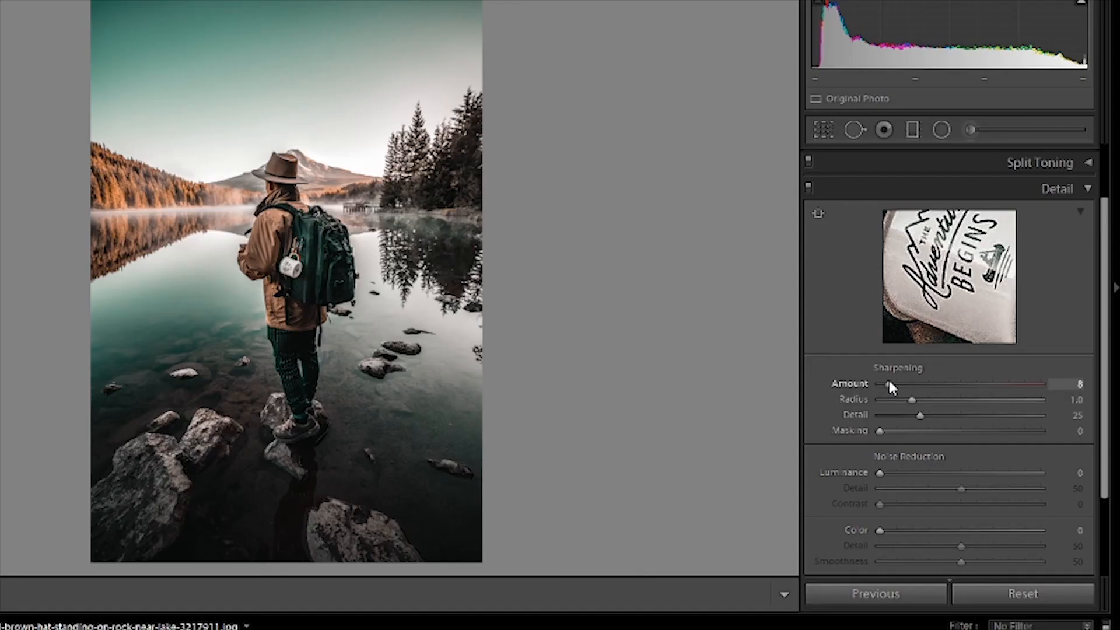
{"action": "left_click_drag", "start_coordinate": [888, 377], "coordinate": [890, 377]}
{"action": "left_click_drag", "start_coordinate": [879, 472], "coordinate": [929, 463]}
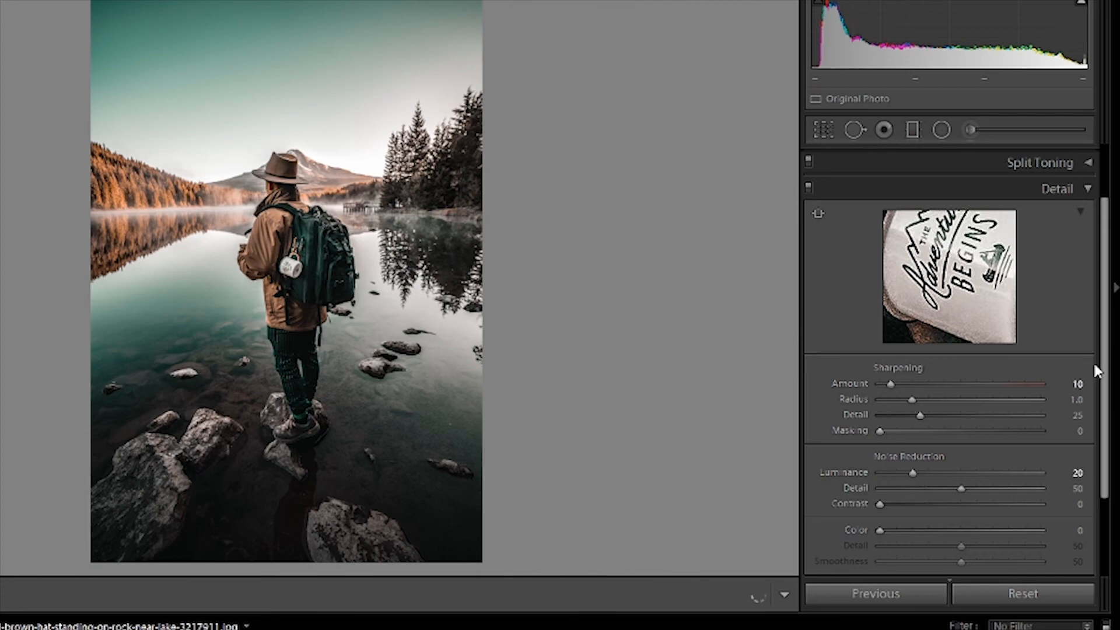
{"action": "left_click", "coordinate": [1088, 188]}
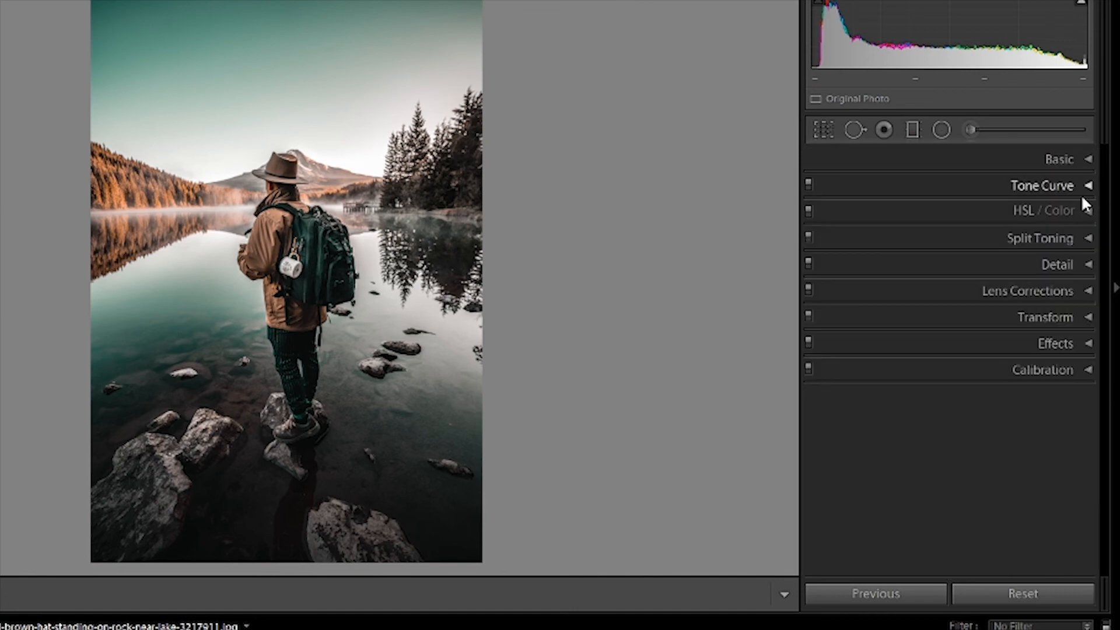
Adjust the post-crop vignetting amount slightly, keeping the Highlight Priority style.
{"action": "left_click", "coordinate": [1084, 339]}
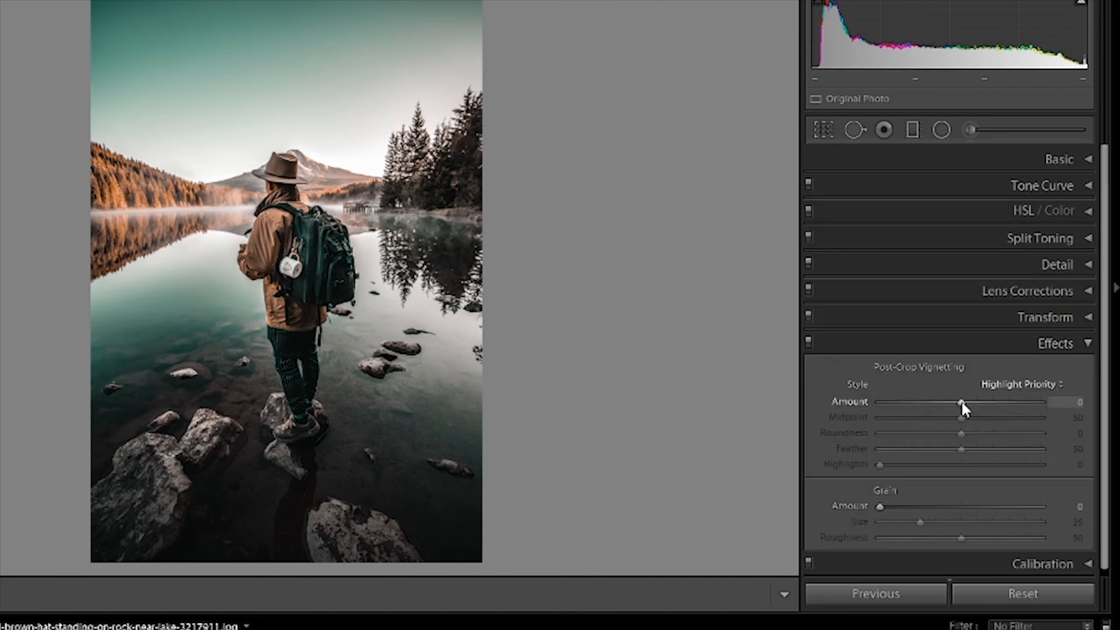
{"action": "left_click_drag", "start_coordinate": [960, 400], "coordinate": [963, 401]}
{"action": "left_click", "coordinate": [1086, 343]}
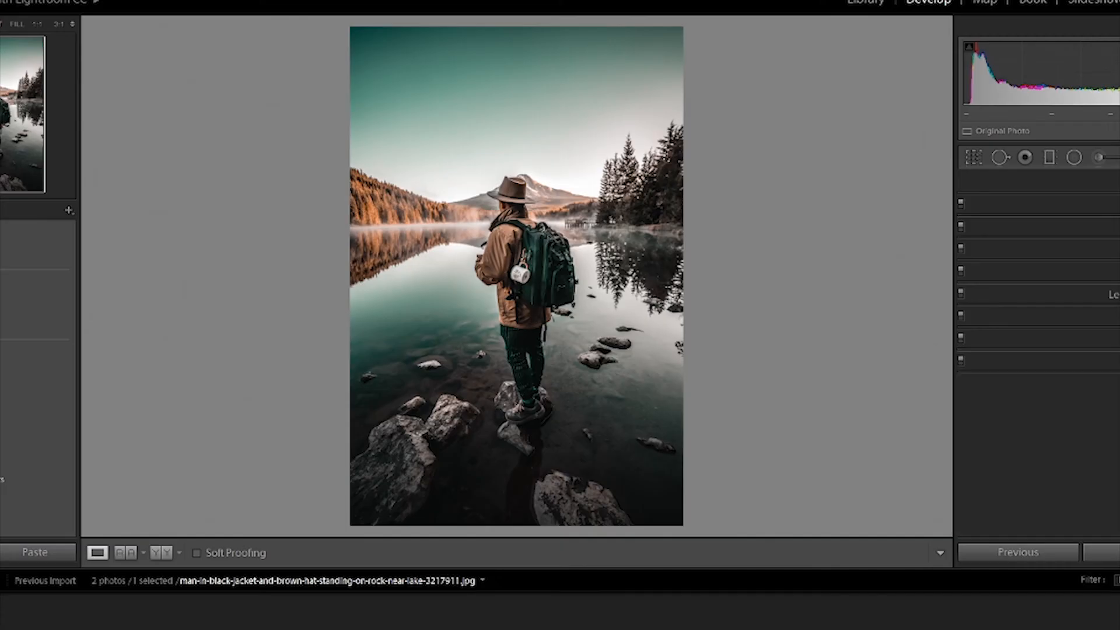
Calibrate the primary colors' saturation to Red -5, Green +5 and Blue +10.
{"action": "left_click", "coordinate": [1112, 360]}
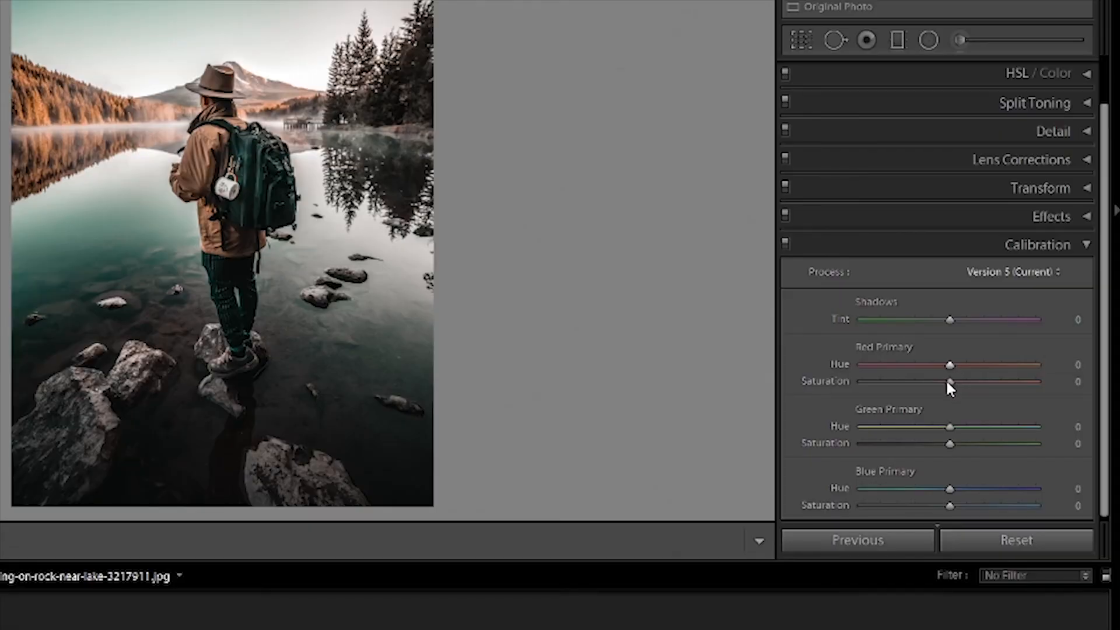
{"action": "left_click_drag", "start_coordinate": [943, 389], "coordinate": [946, 389]}
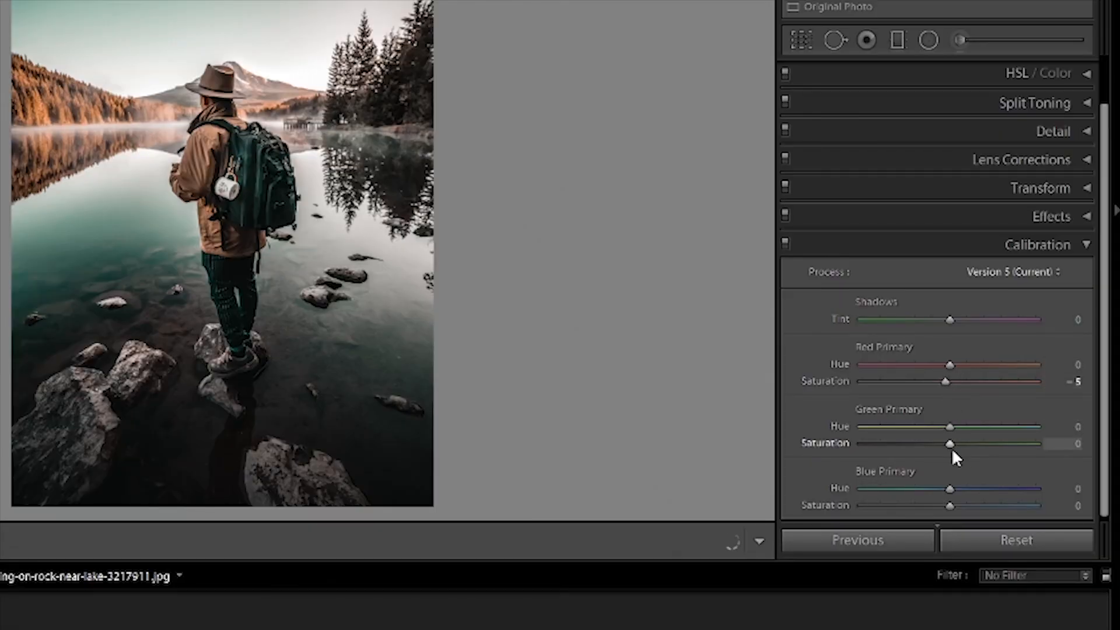
{"action": "left_click_drag", "start_coordinate": [952, 449], "coordinate": [954, 446]}
{"action": "mouse_move", "coordinate": [955, 506]}
{"action": "left_mouse_down"}
{"action": "mouse_move", "coordinate": [969, 505]}
{"action": "mouse_move", "coordinate": [956, 504]}
{"action": "left_mouse_up"}
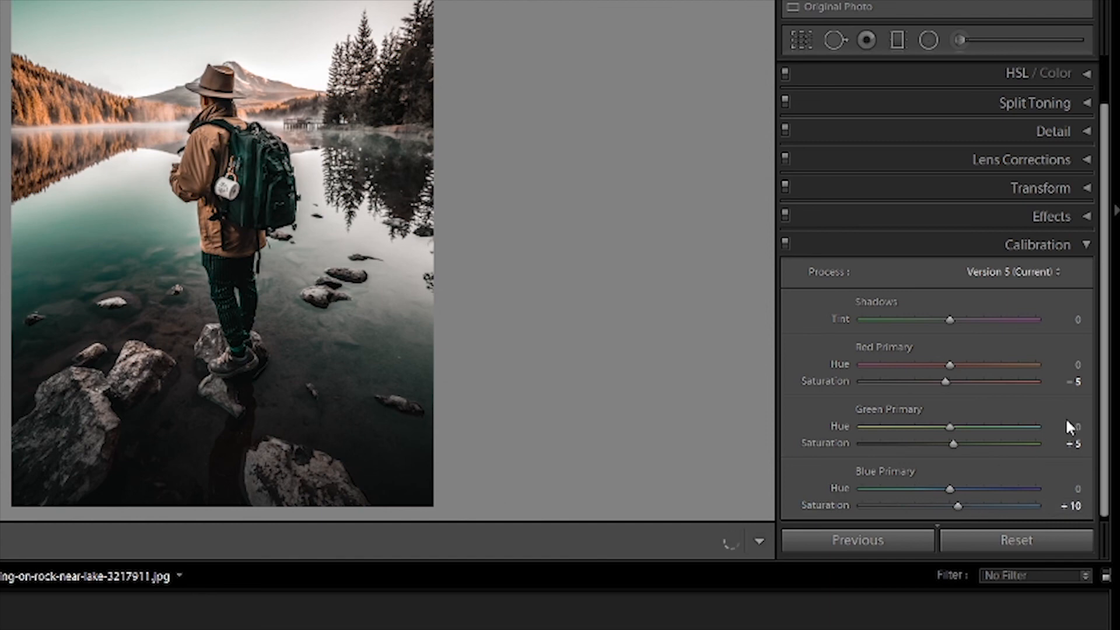
{"action": "left_click", "coordinate": [1089, 246]}
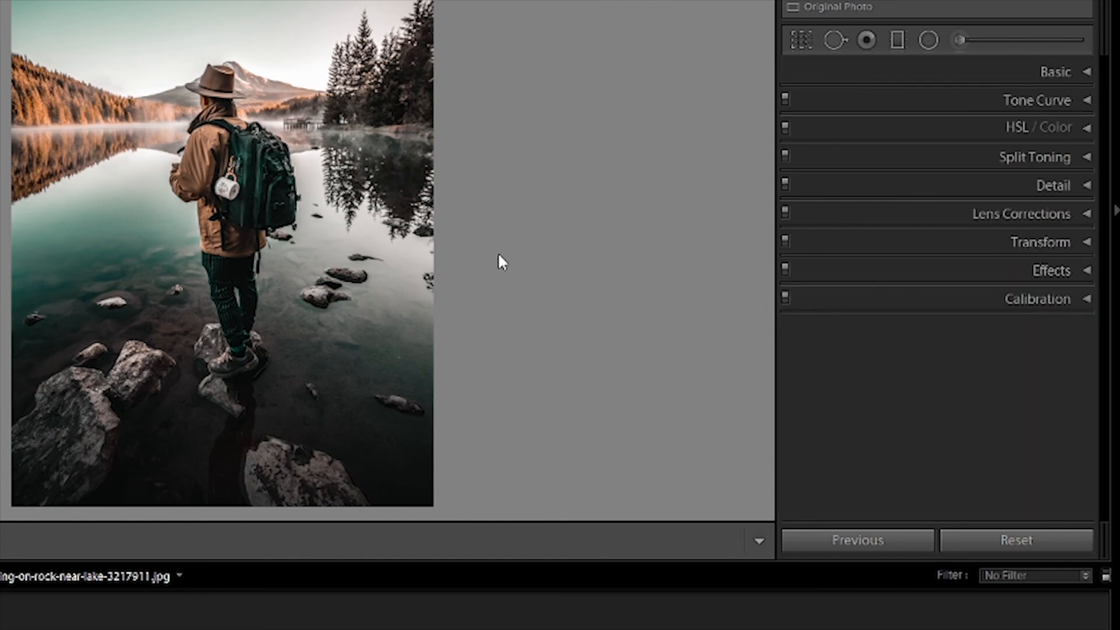